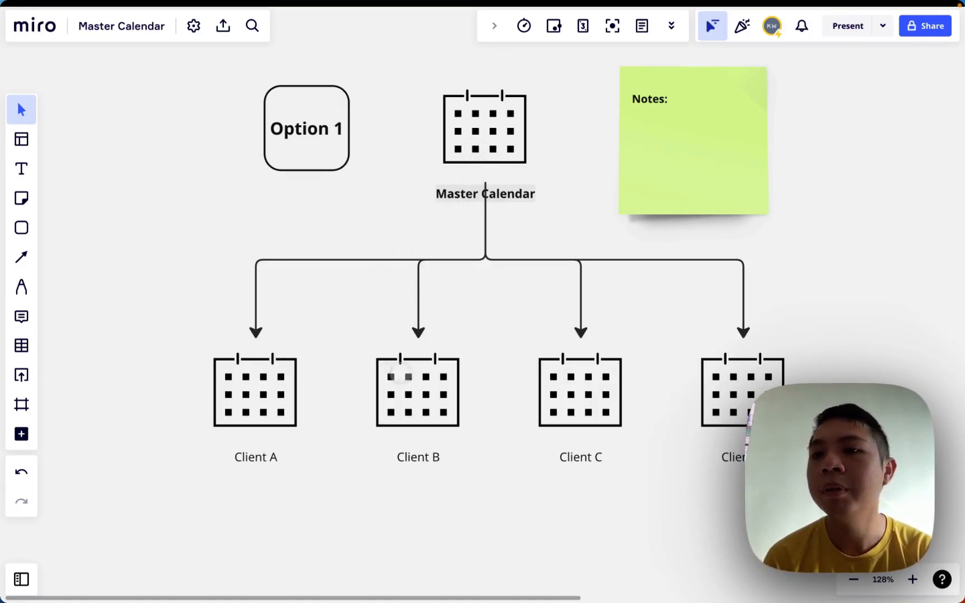
Step: Duplicate the Client A calendar icon, place the copy beside it in the Option 1 diagram, and label it "Business"
left_click(369, 353)
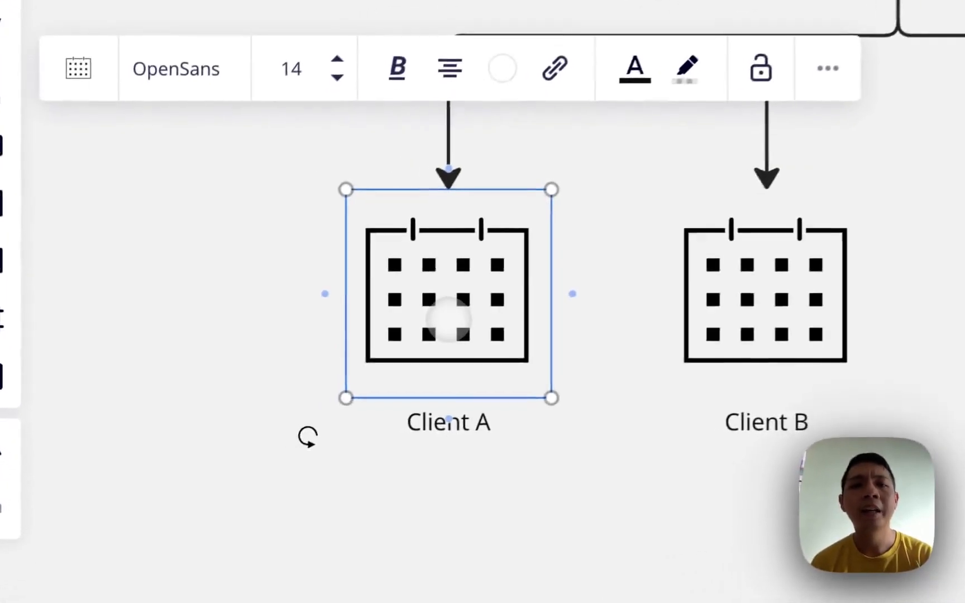
key("super+c")
key("super+v")
left_click(174, 447)
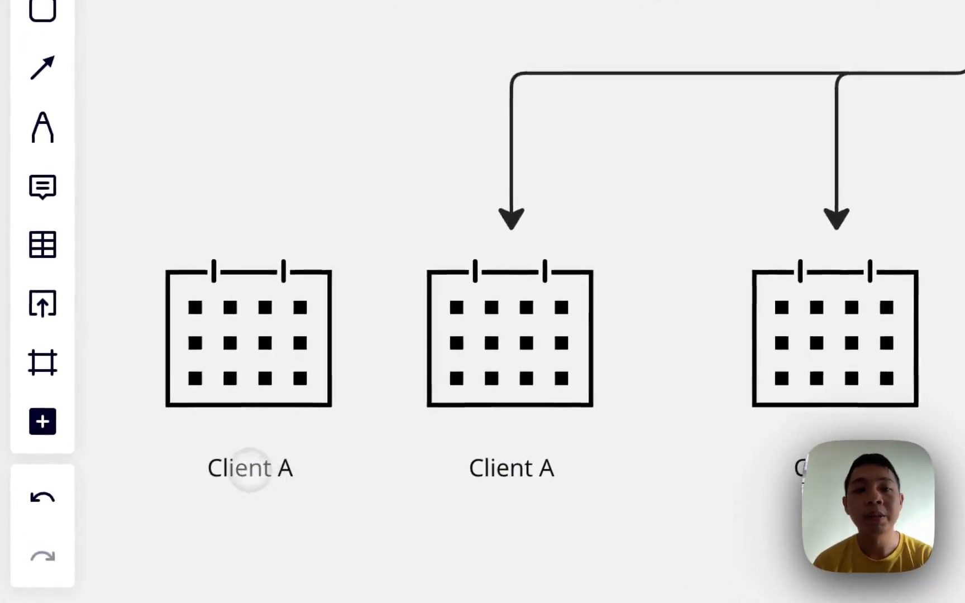
double_click(251, 469)
type("Business")
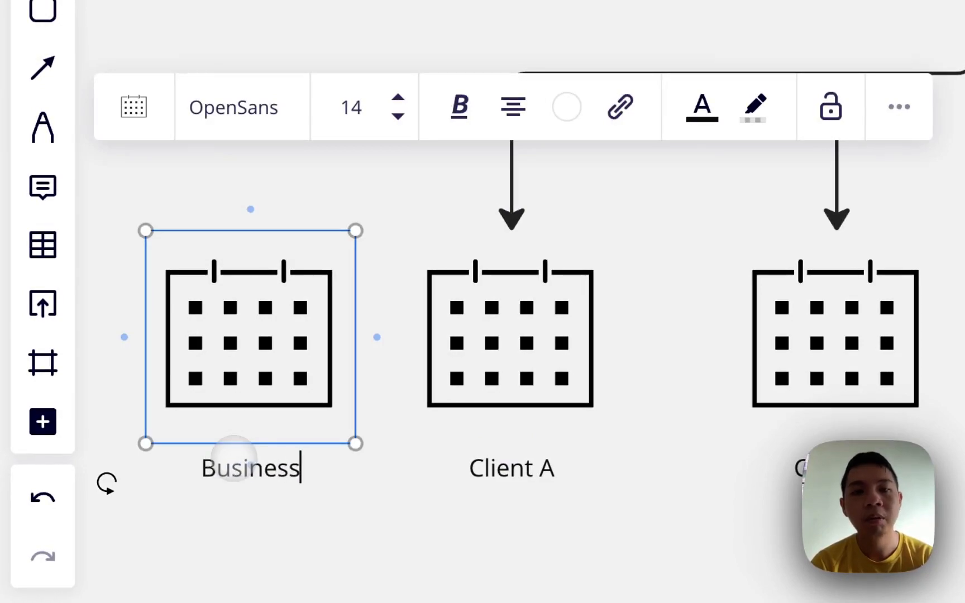
left_click(284, 319)
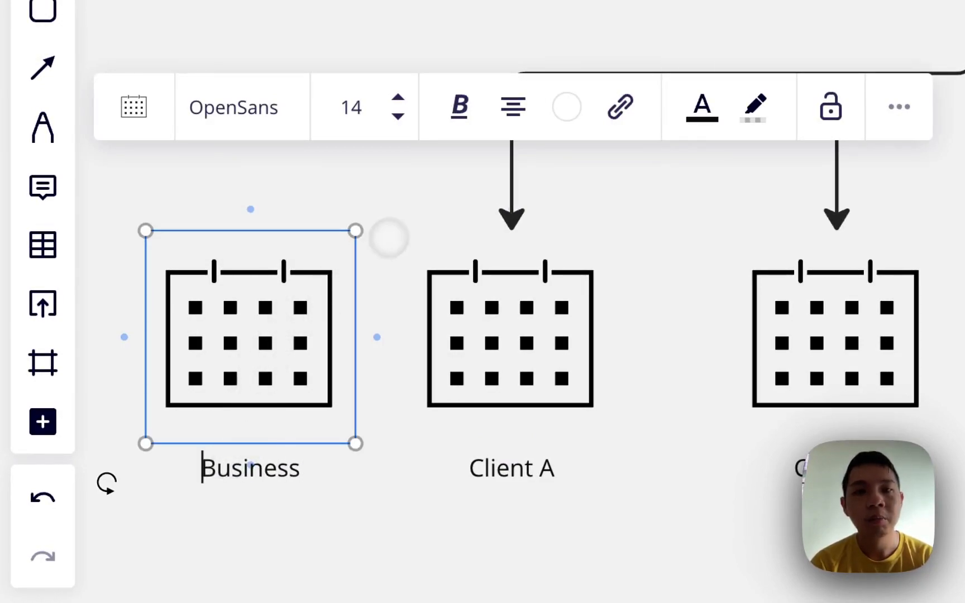
Step: Draw a connector arrow from the Master Calendar line to the top of the Business calendar
left_click(458, 251)
double_click(648, 184)
left_click_drag(700, 256, 252, 202)
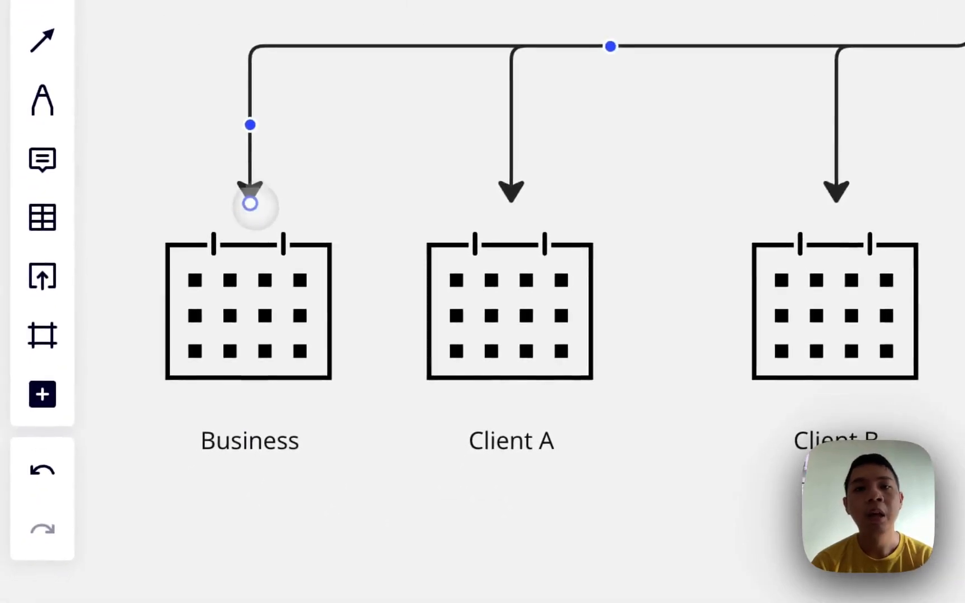
left_click(212, 571)
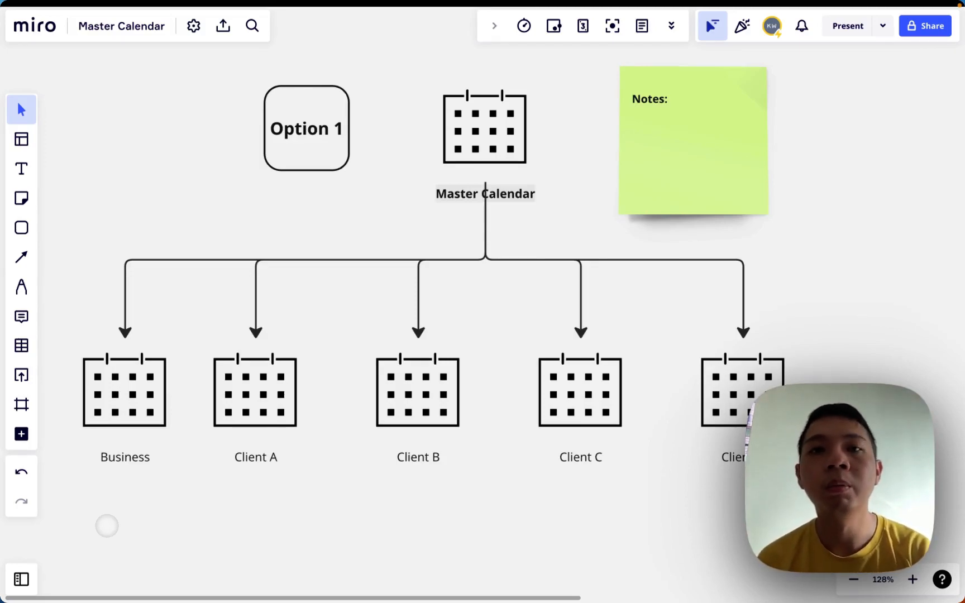
Step: Move the Business calendar slightly farther away from the Client A calendar
left_click(122, 444)
left_click_drag(120, 413, 108, 418)
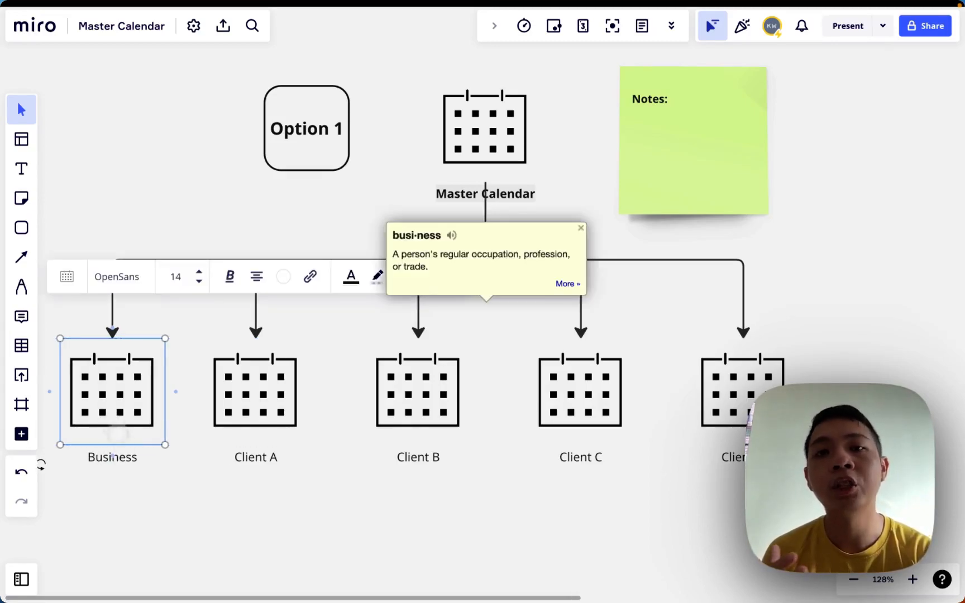
left_click(152, 494)
left_click(216, 340)
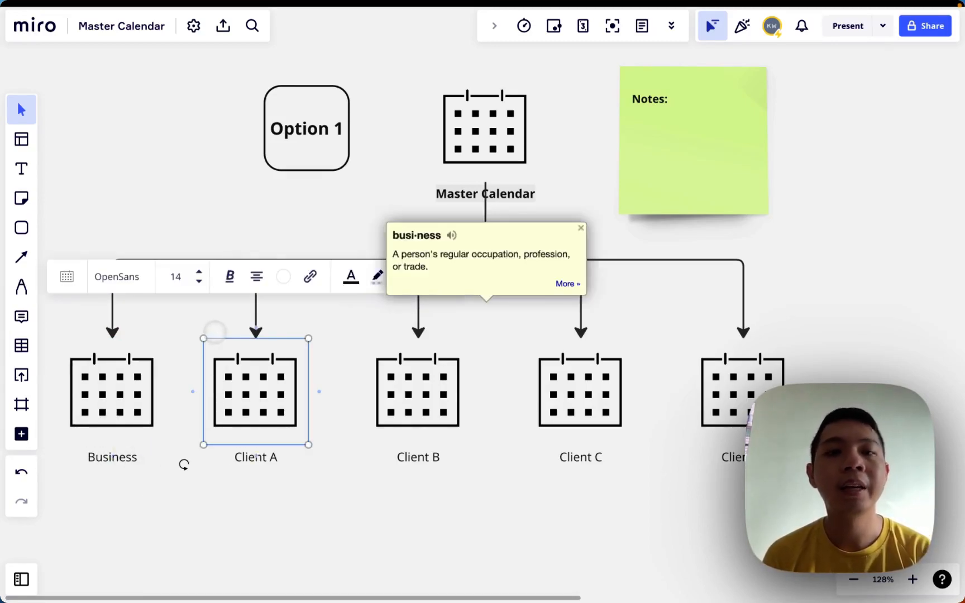
left_click(373, 350)
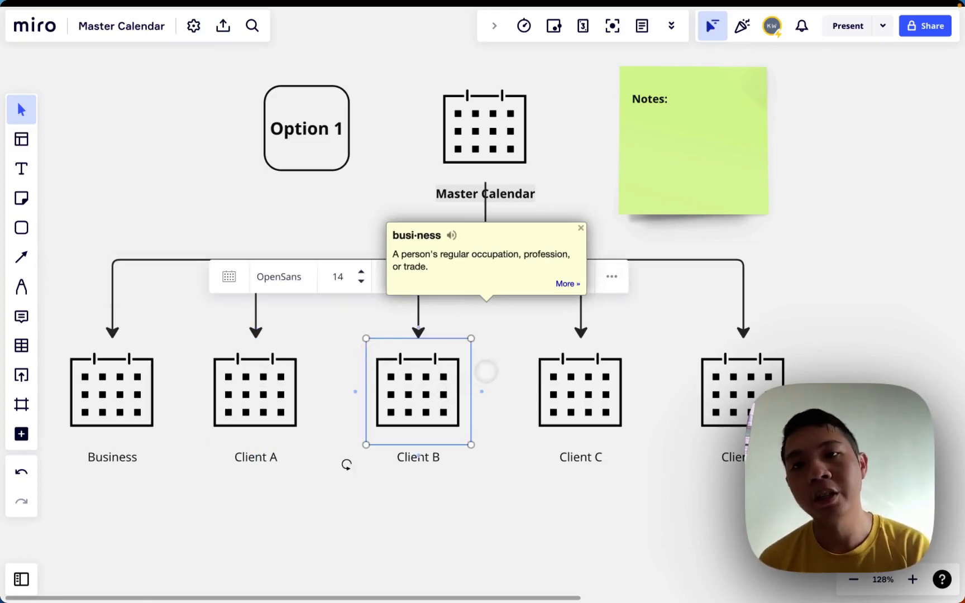
left_click(579, 229)
left_click(417, 275)
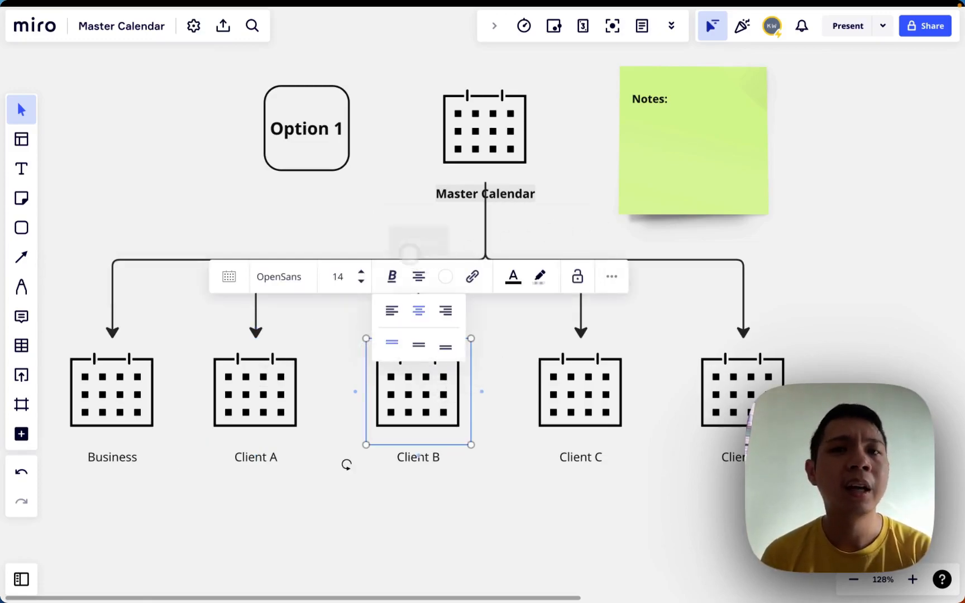
left_click(402, 249)
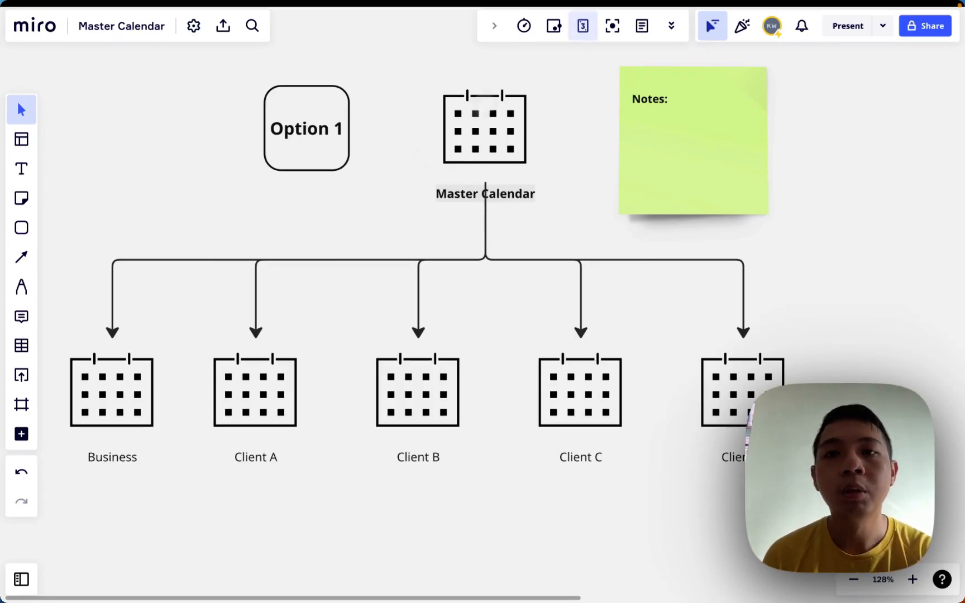
Step: Add the line "1. It's possible in Notion" below the Notes heading on the green sticky note
left_click(687, 108)
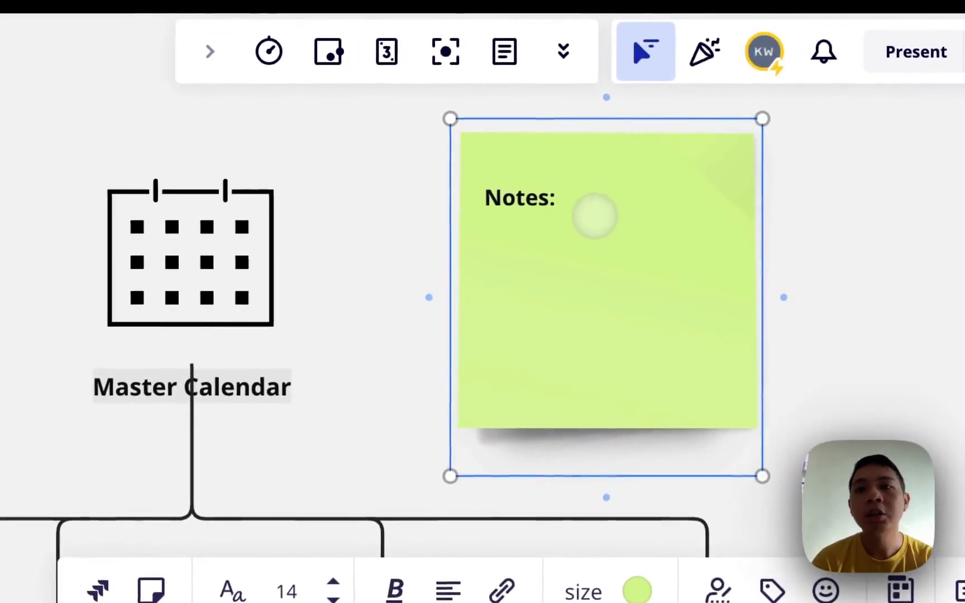
key("Return")
type("1. It's possbiel")
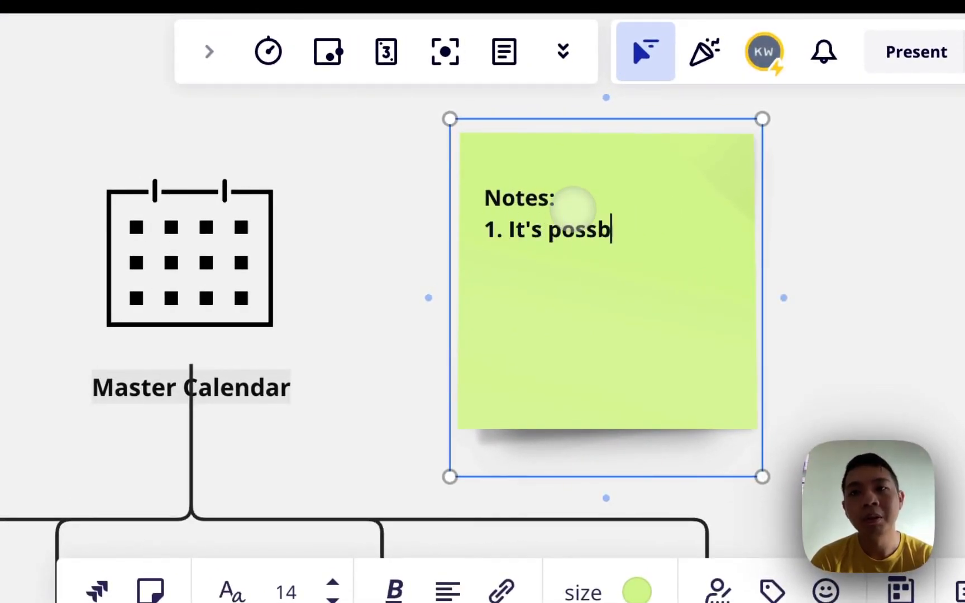
key("BackSpace")
key("BackSpace")
key("BackSpace")
key("BackSpace")
key("BackSpace")
type("ible in Notion")
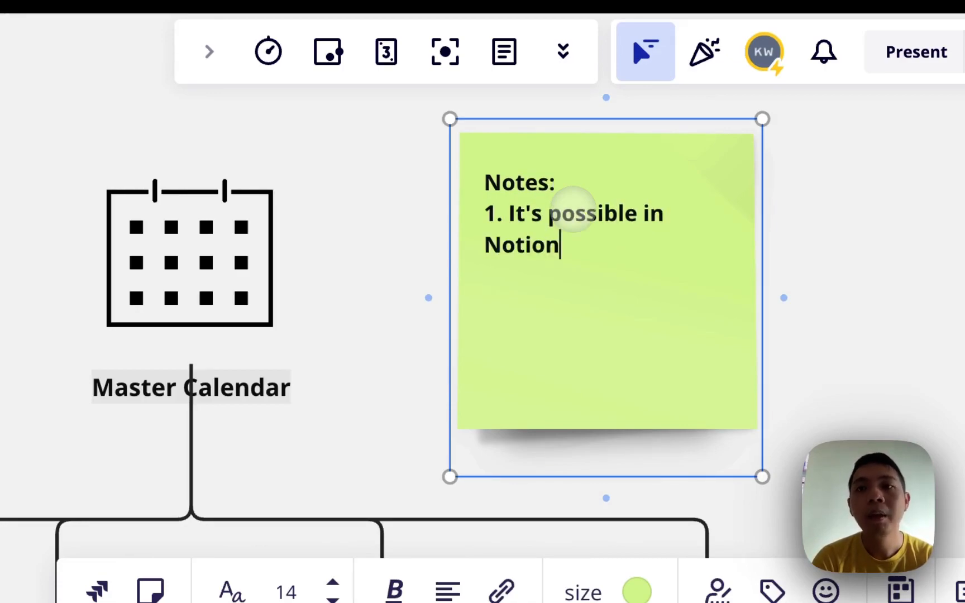
Step: Add a second line to the sticky note: "2. It's not possible to filter and share with them"
key("Return")
type("2.")
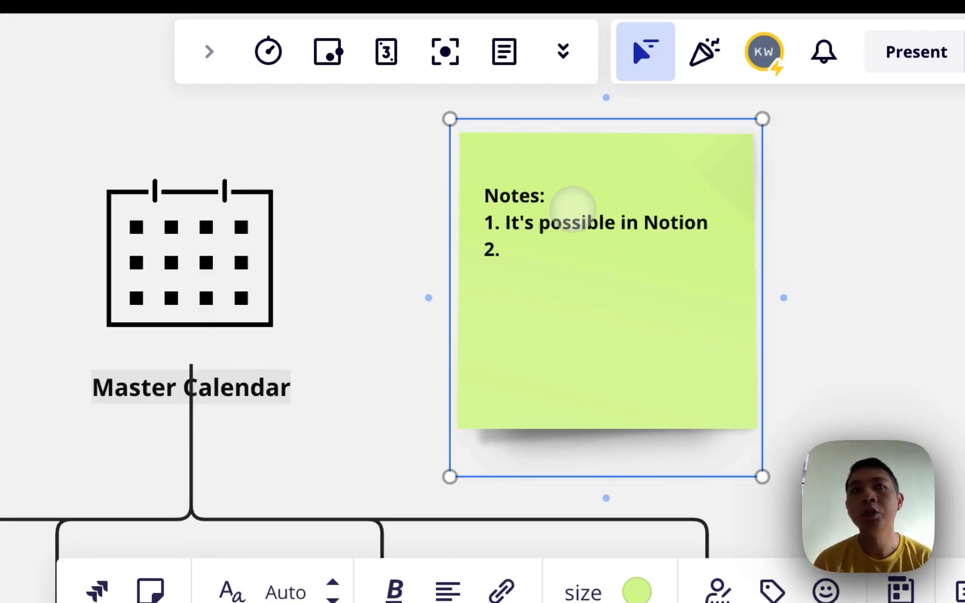
type("It's not poss")
type("ible to filter and")
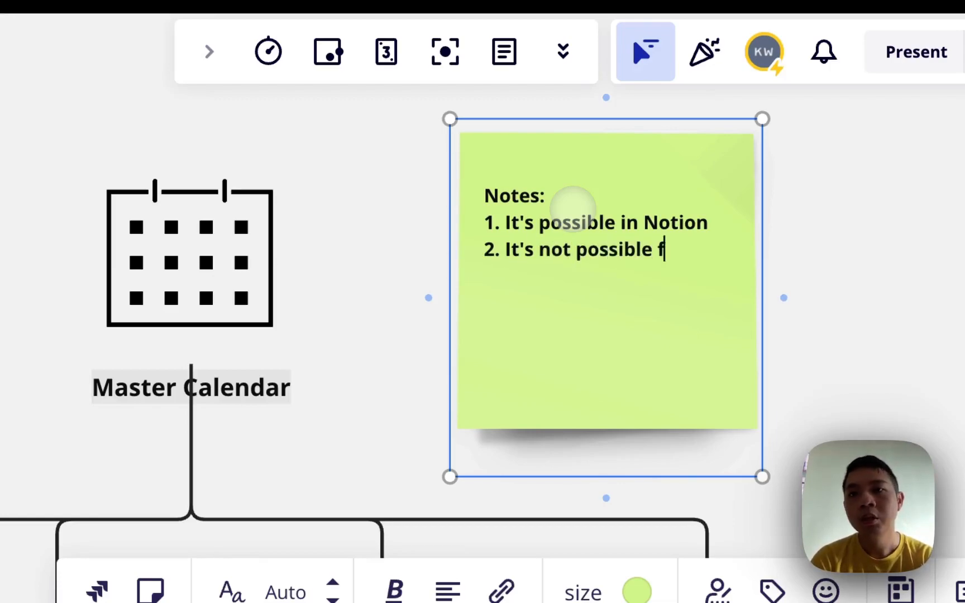
type(" share with them")
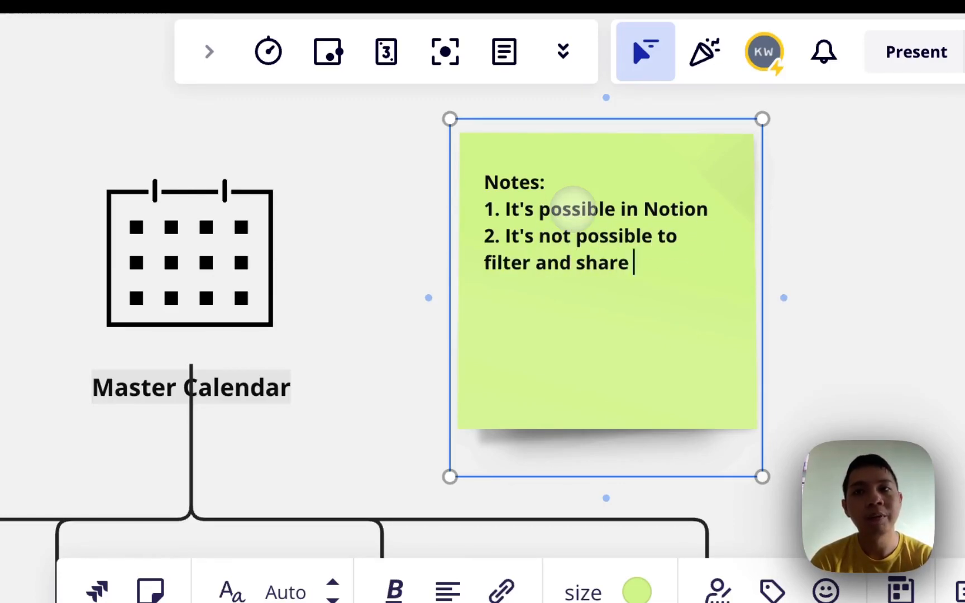
key("Return")
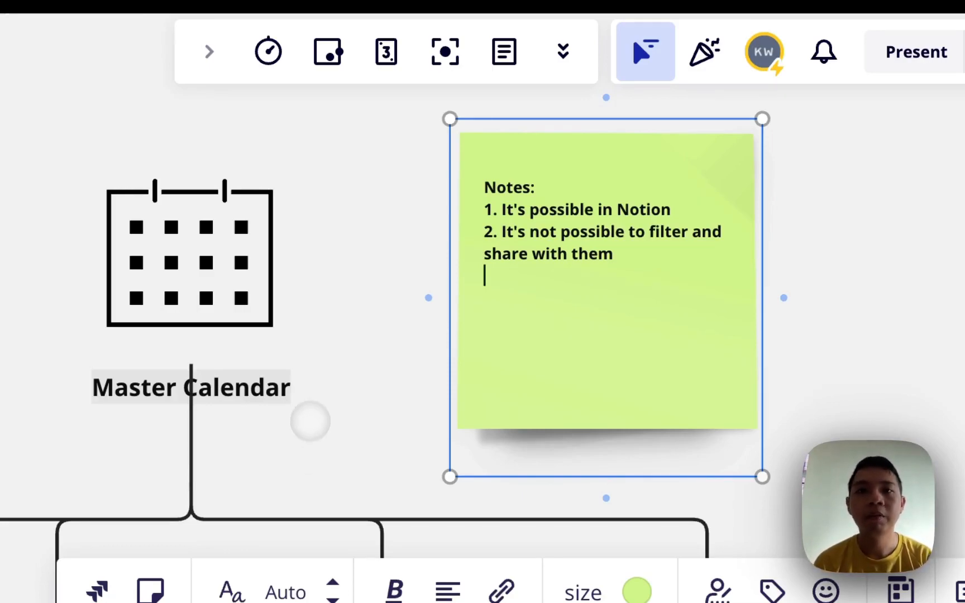
left_click(311, 411)
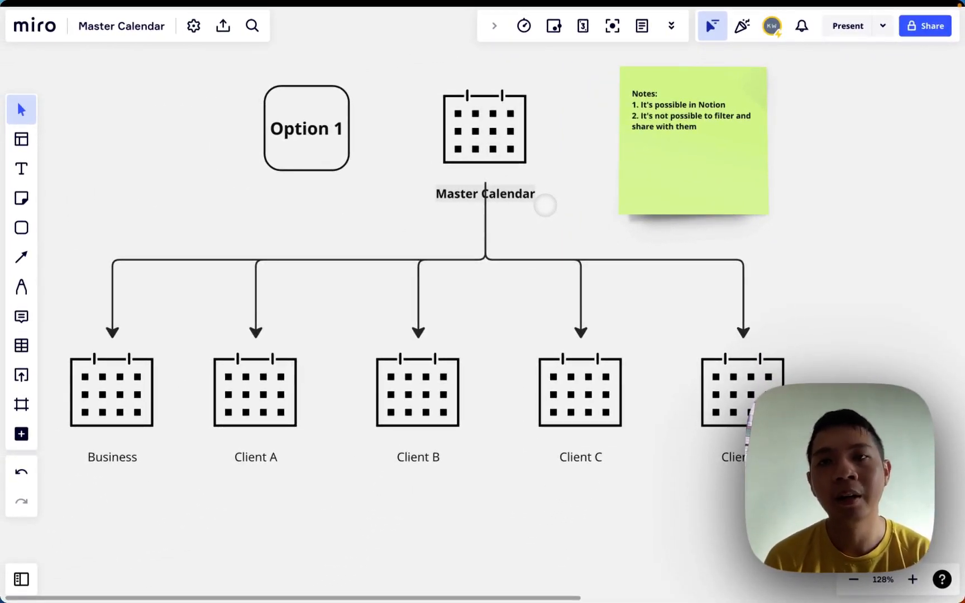
Step: Examine the Option 2 diagram, including its Master Calendar, the Client Portal and the connected client calendars
scroll(545, 205, "left", 2)
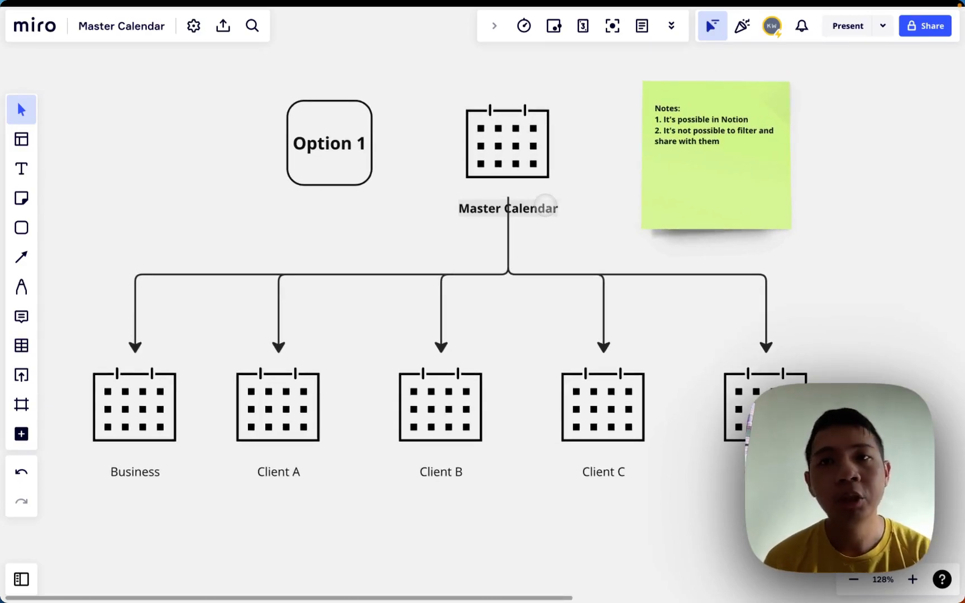
scroll(545, 206, "right", 15)
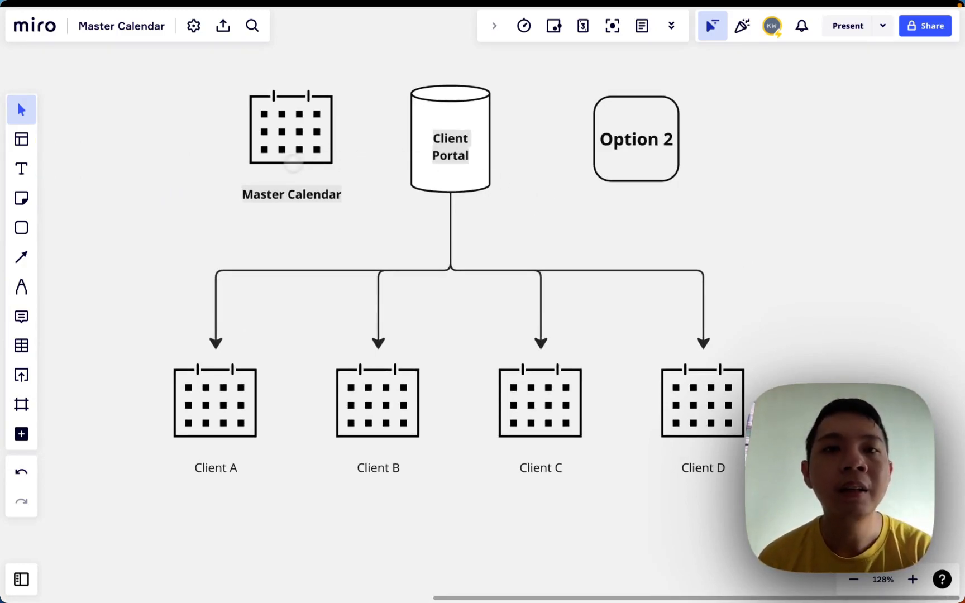
left_click(291, 162)
left_click(193, 163)
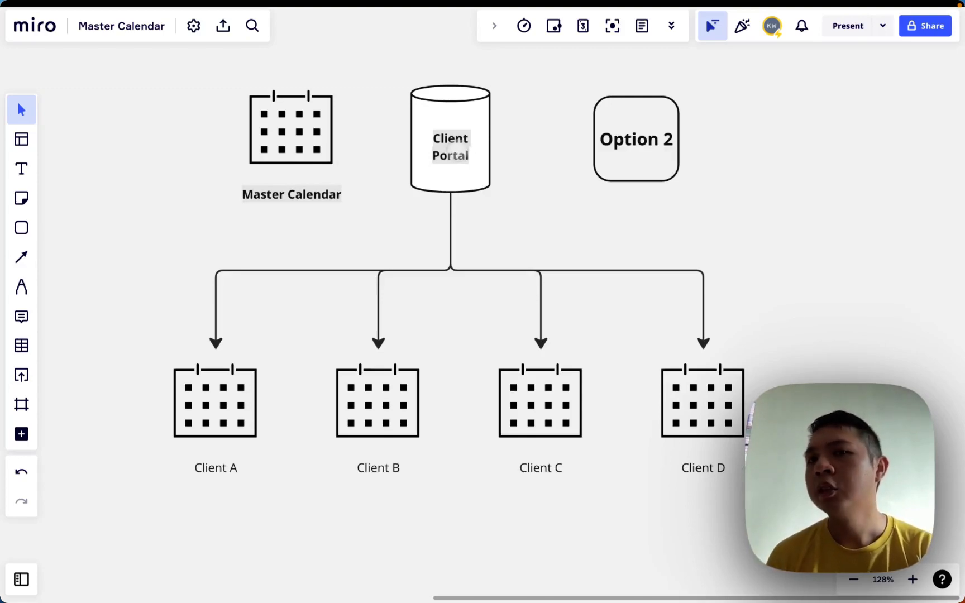
left_click(442, 150)
left_click(402, 179)
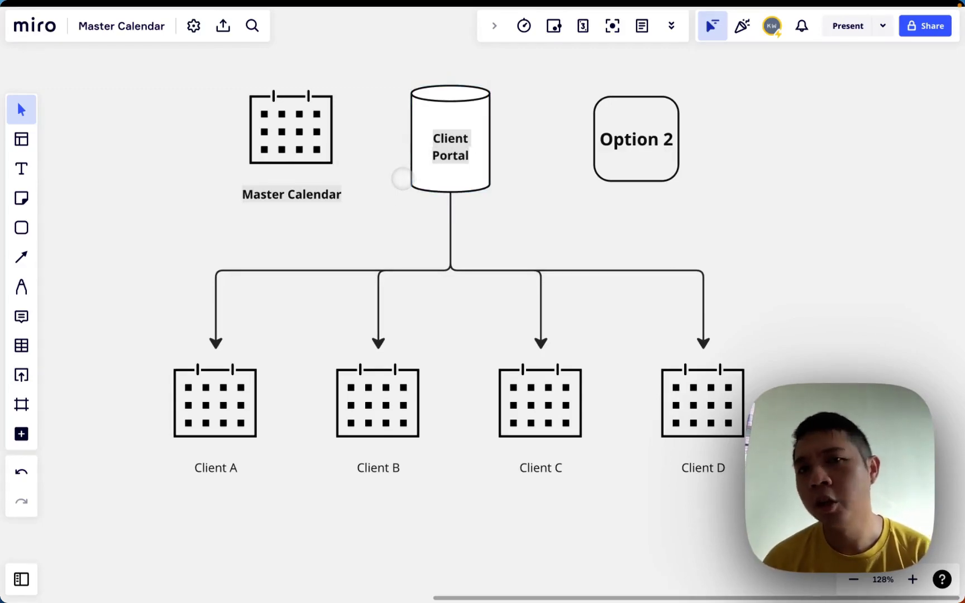
left_click(428, 176)
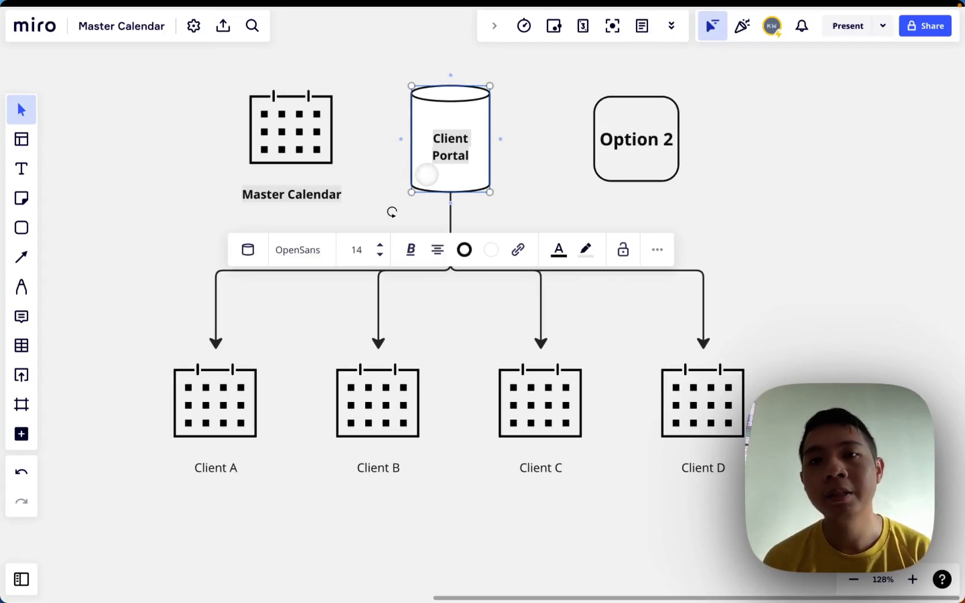
left_click(517, 185)
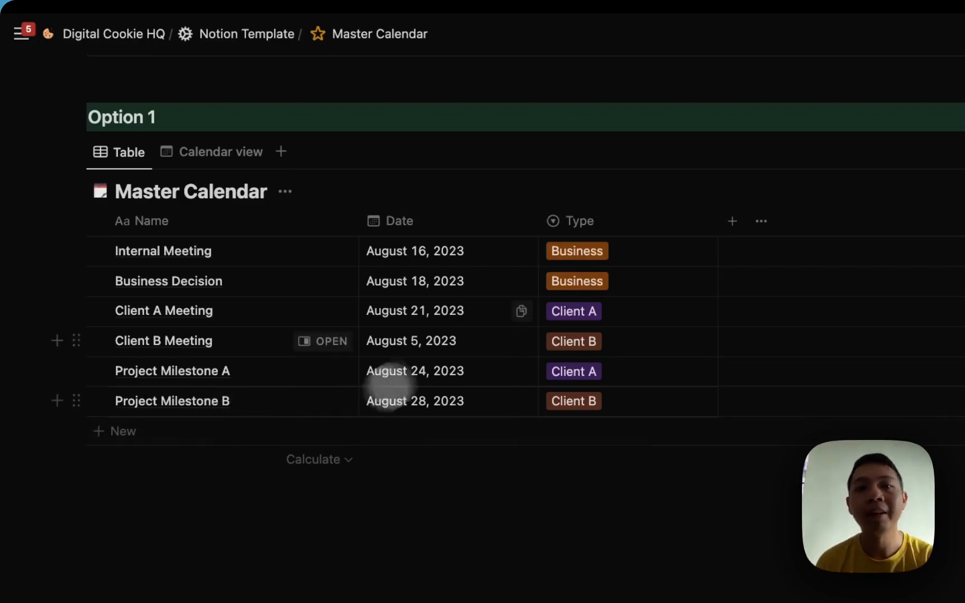
Step: In Notion, make Type the first column of the Option 1 Master Calendar table and show the Type property in its calendar view
left_click_drag(593, 228, 168, 219)
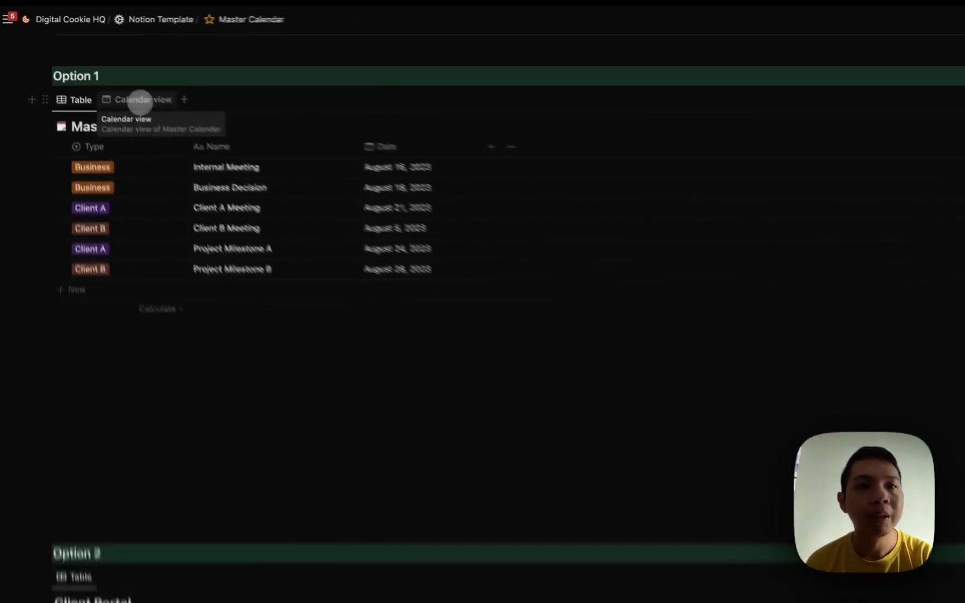
left_click(142, 101)
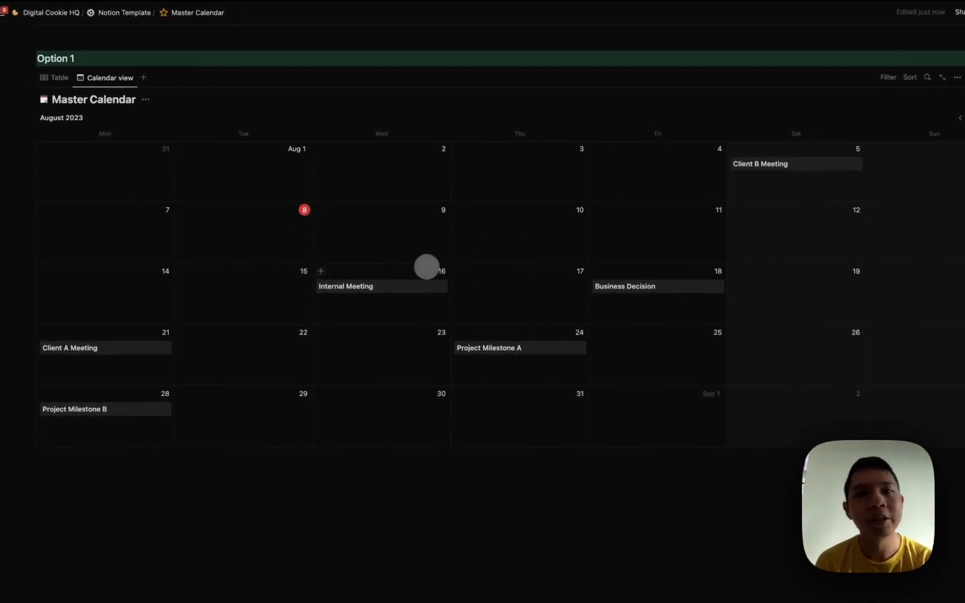
left_click(958, 77)
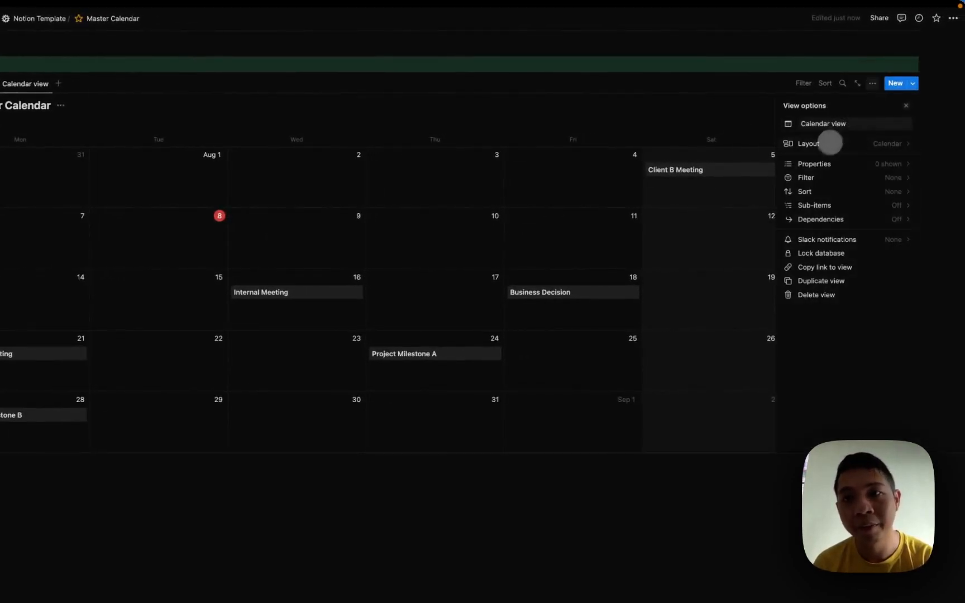
left_click(815, 163)
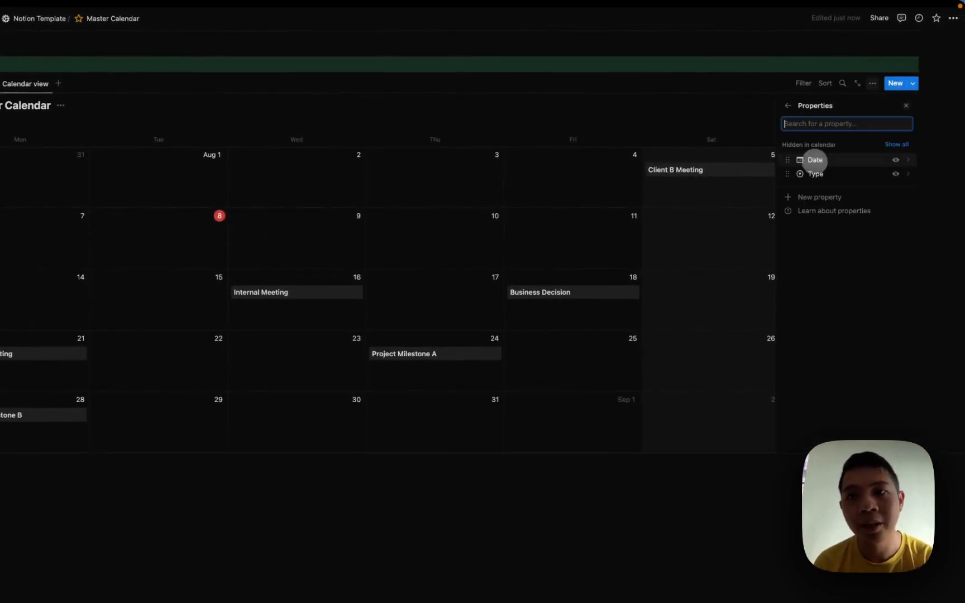
left_click(896, 174)
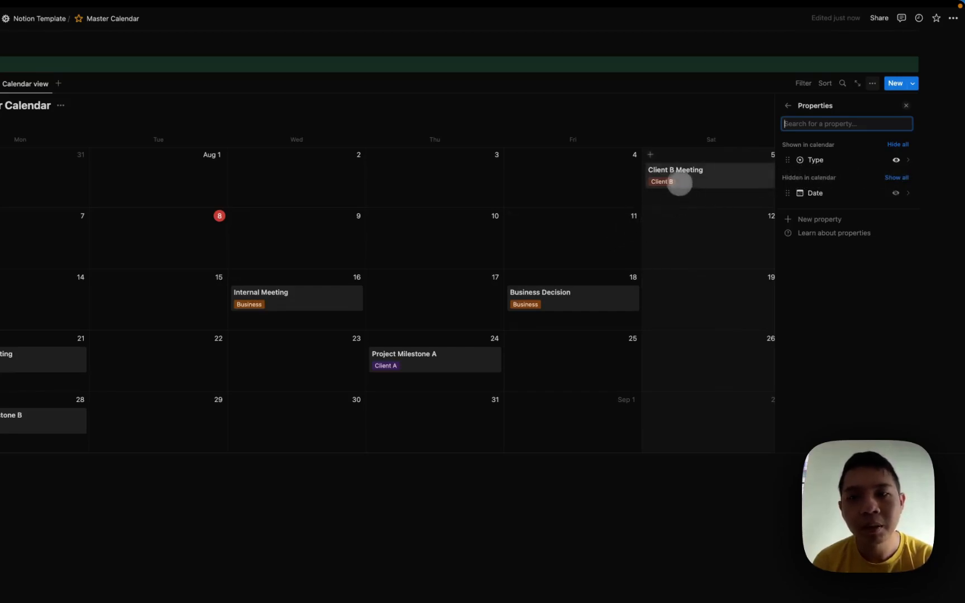
left_click(497, 377)
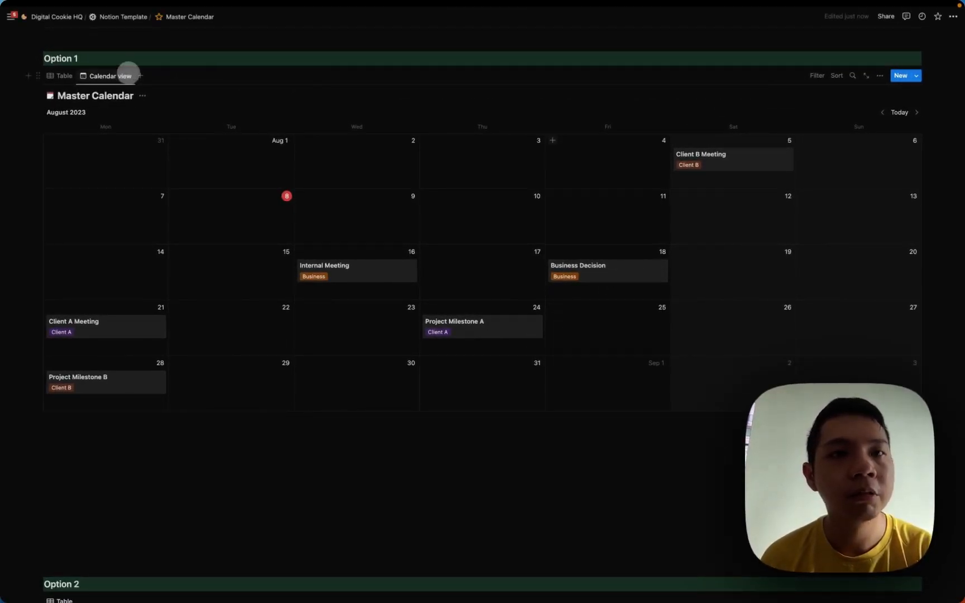
Step: Add a new view with the Calendar layout to the Option 1 Master Calendar database
left_click(140, 75)
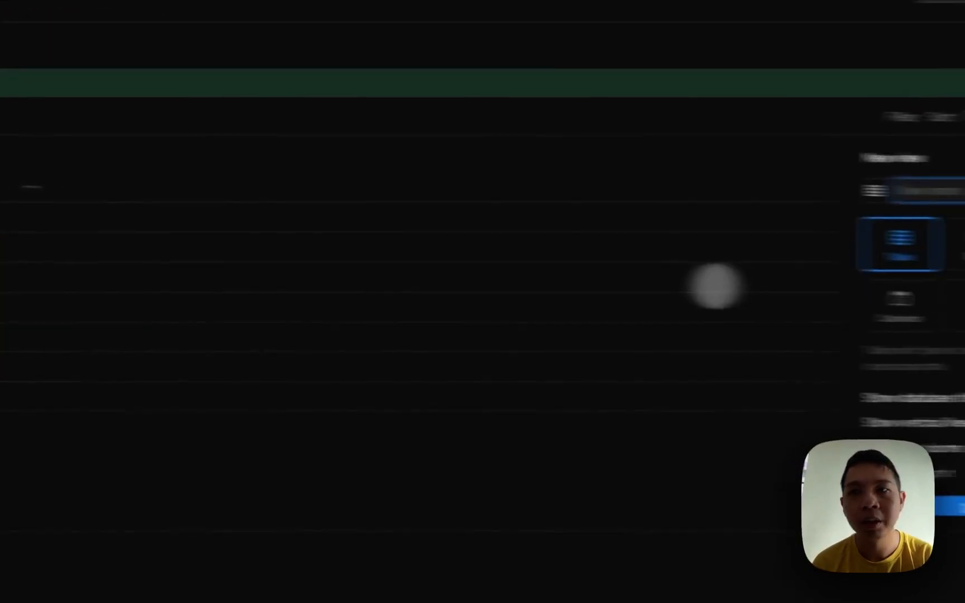
left_click(901, 304)
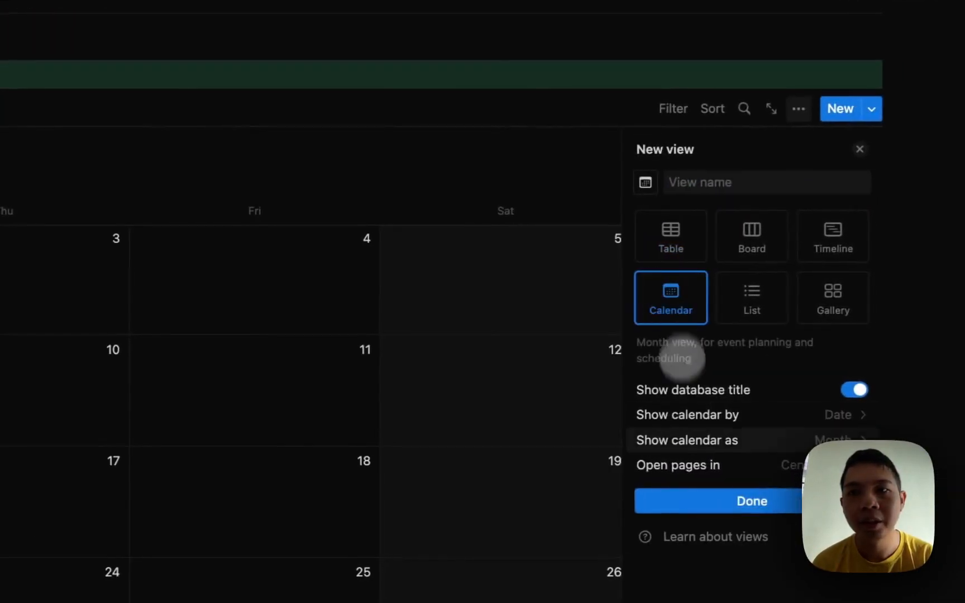
left_click(901, 507)
Step: Filter the new calendar view so Type is Client A, and hide the filter bar
left_click(667, 107)
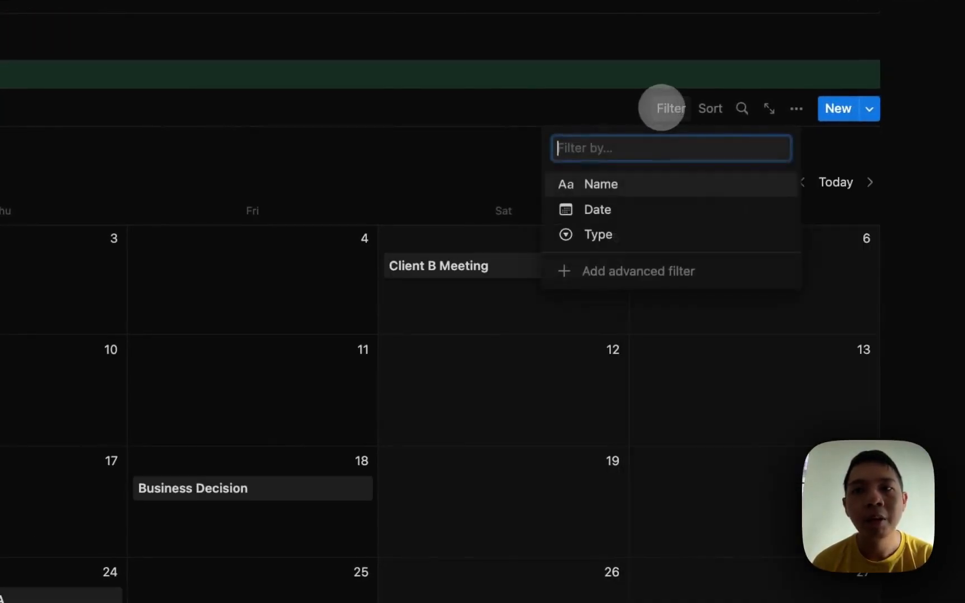
left_click(587, 235)
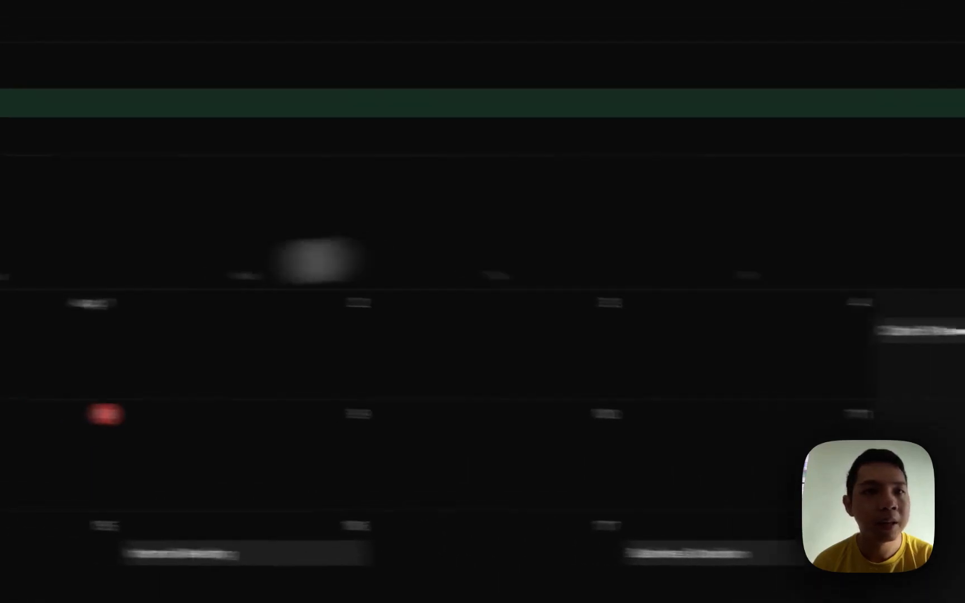
left_click(72, 345)
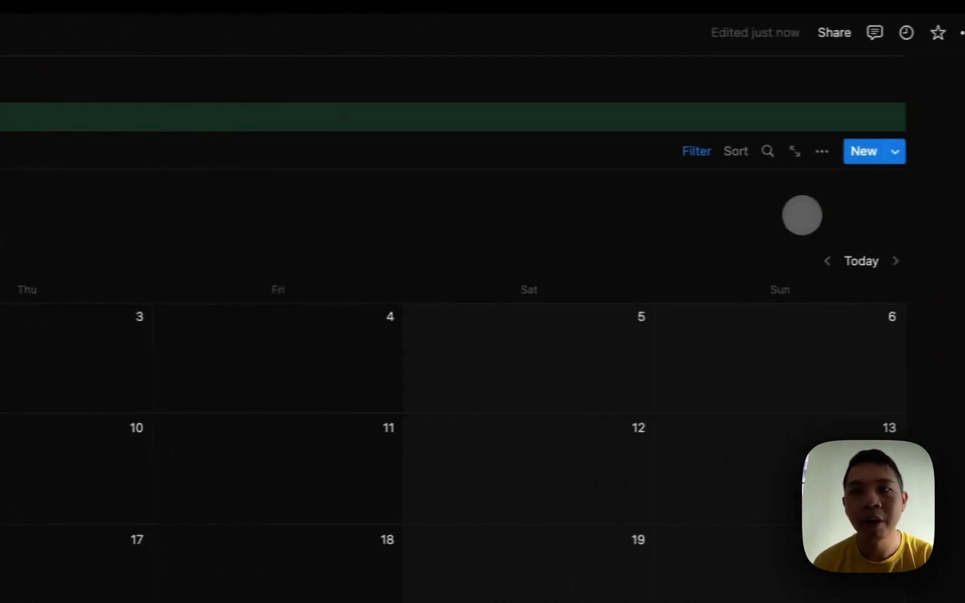
left_click(687, 150)
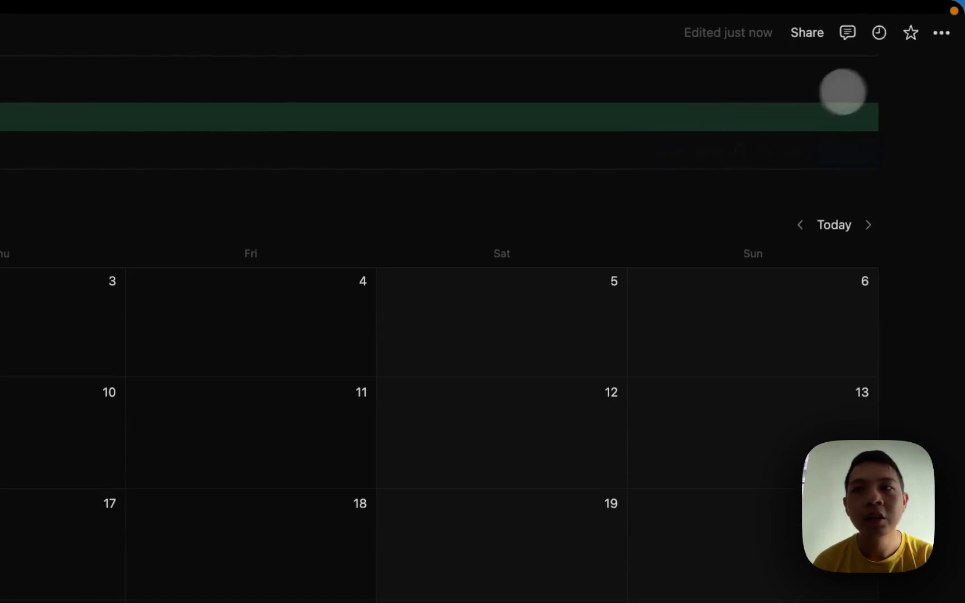
Step: Lock the Master Calendar page against editing
left_click(942, 32)
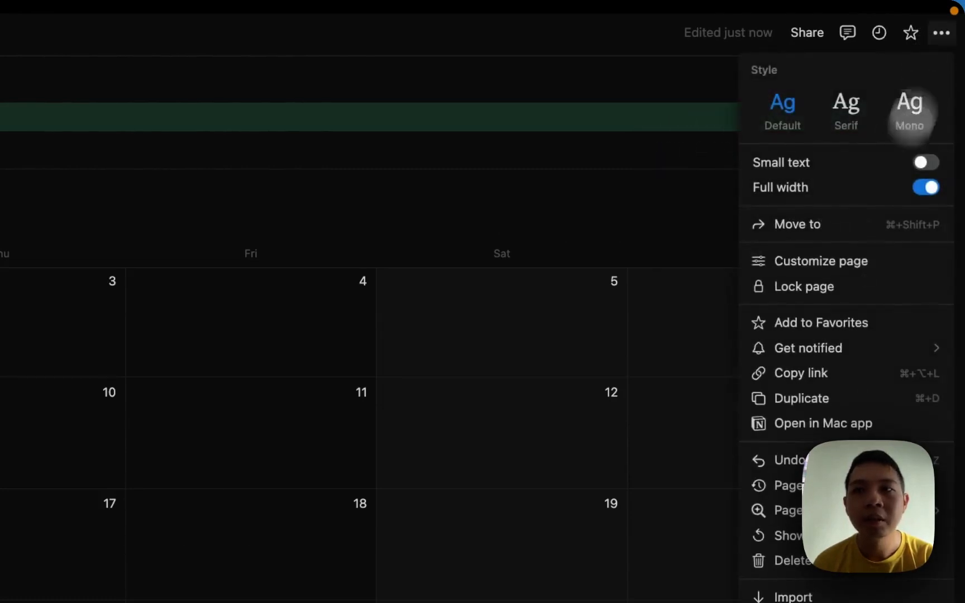
left_click(827, 287)
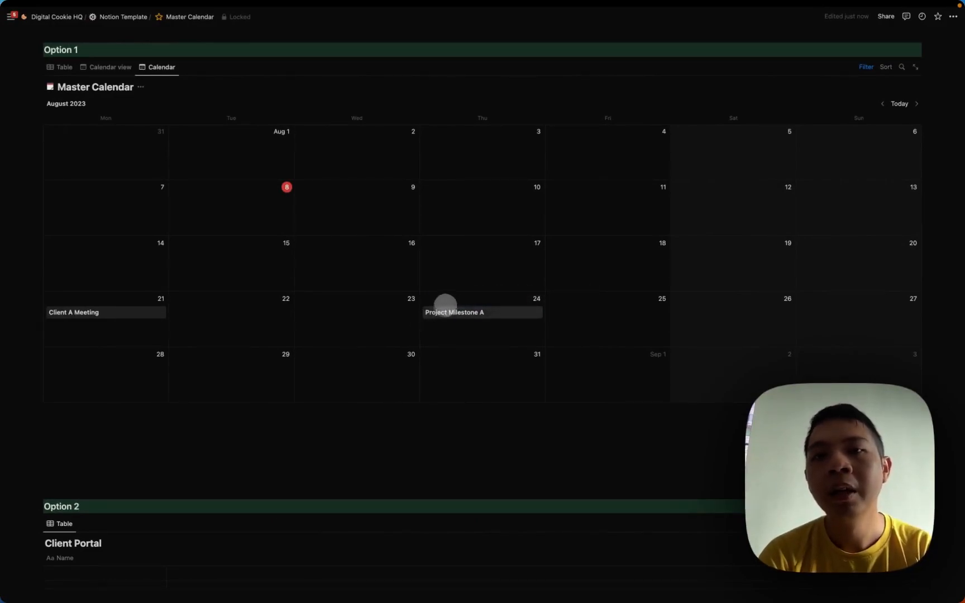
left_click(446, 311)
left_click(245, 217)
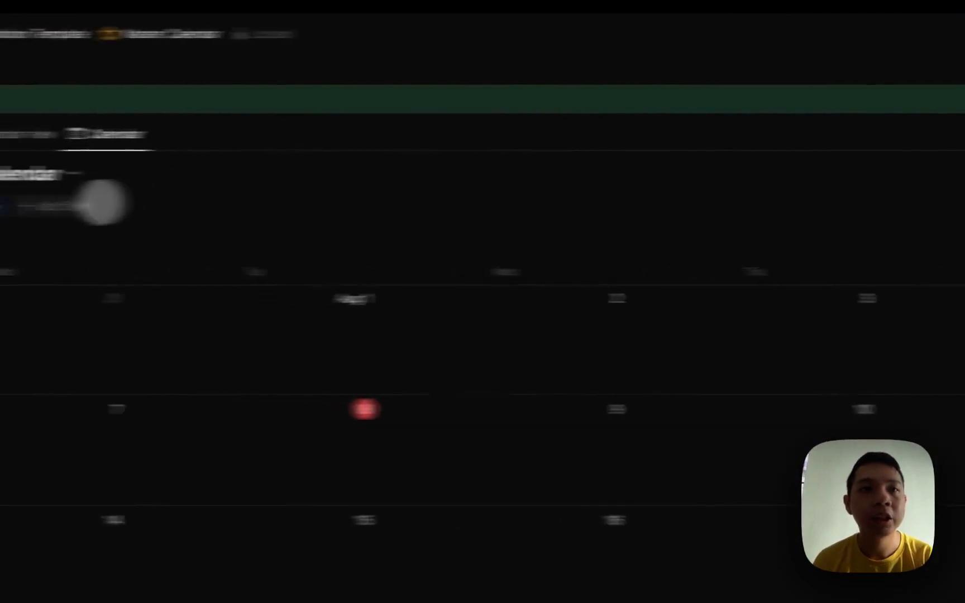
Step: Try changing the Type filter on the locked page by toggling Client A, Client B and Business, finishing with only Client A selected
left_click(189, 207)
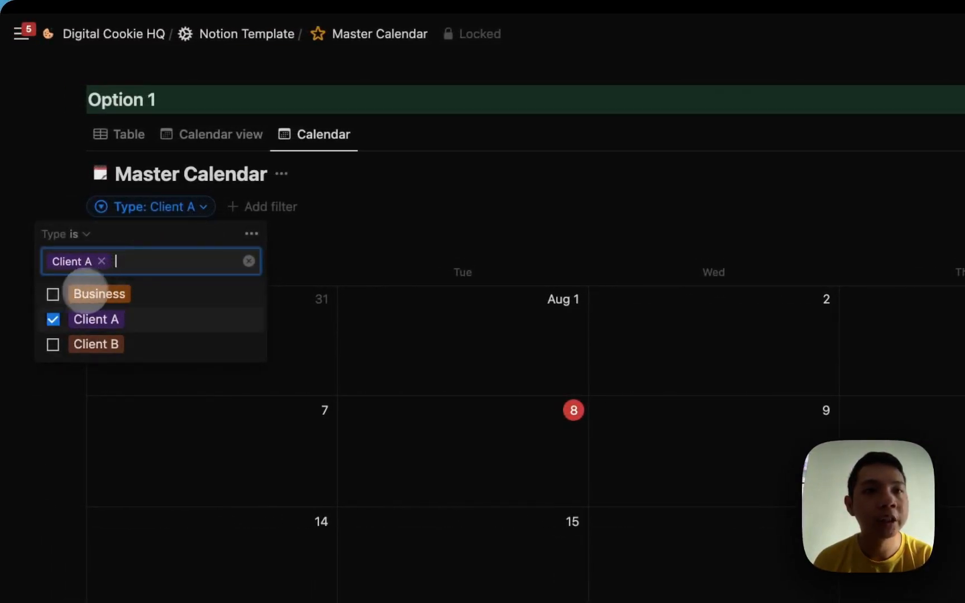
left_click(53, 319)
left_click(53, 344)
left_click(52, 344)
left_click(53, 319)
left_click(53, 319)
left_click(52, 319)
left_click(53, 319)
left_click(52, 294)
left_click(52, 294)
left_click(52, 319)
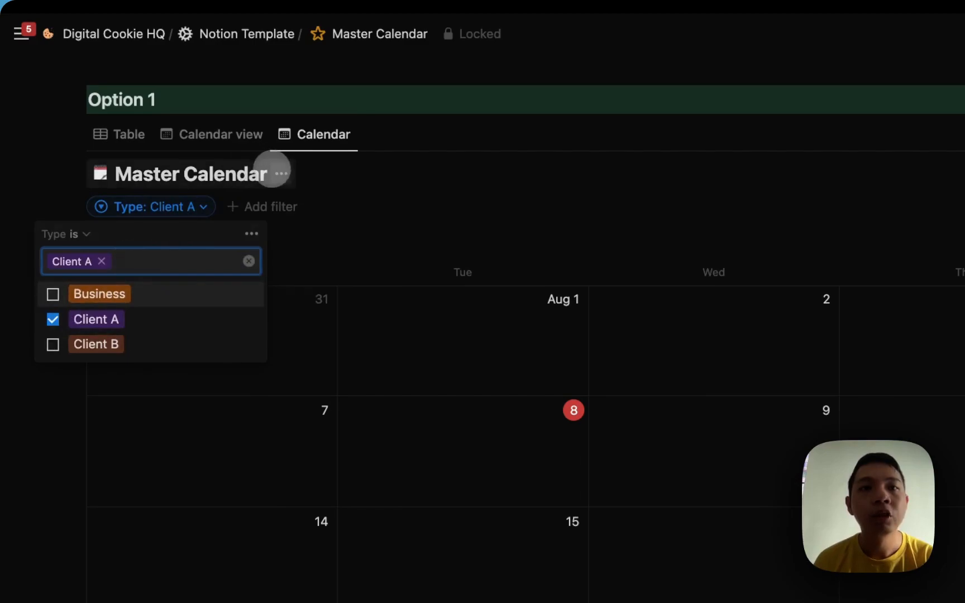
left_click(281, 174)
left_click(138, 227)
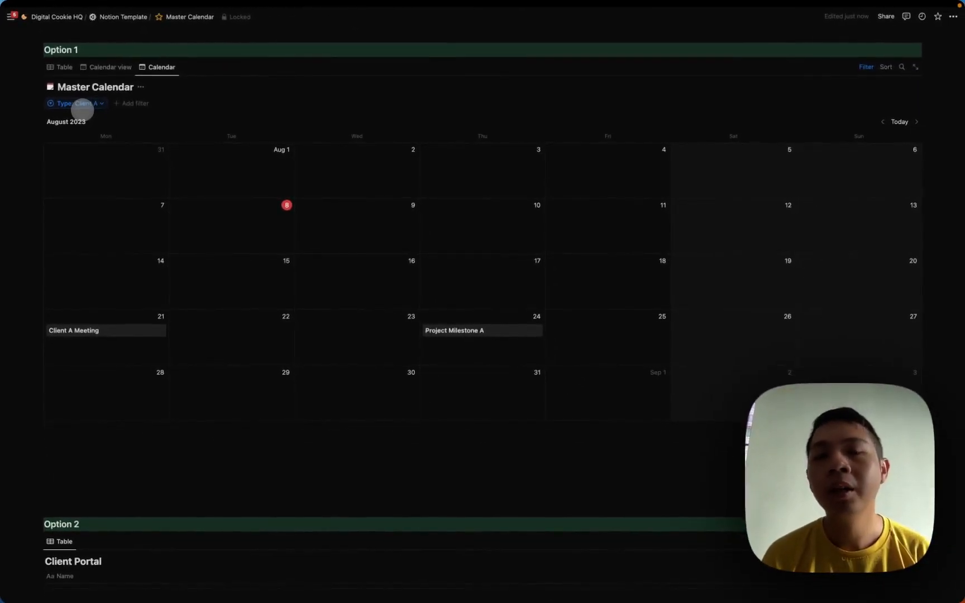
Step: Switch the Option 1 Master Calendar back to its Table view
left_click(63, 67)
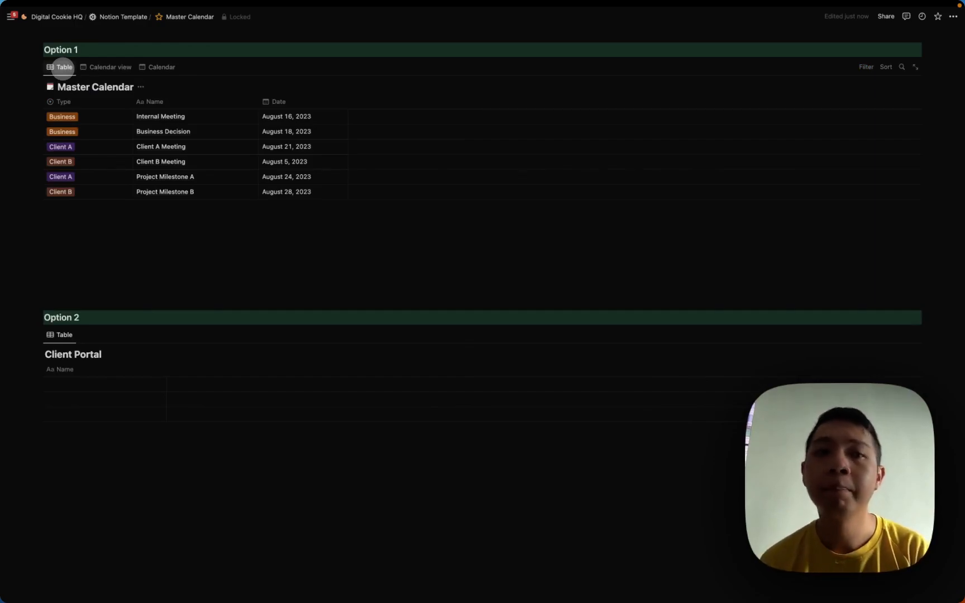
scroll(117, 201, "down", 1)
scroll(116, 200, "up", 1)
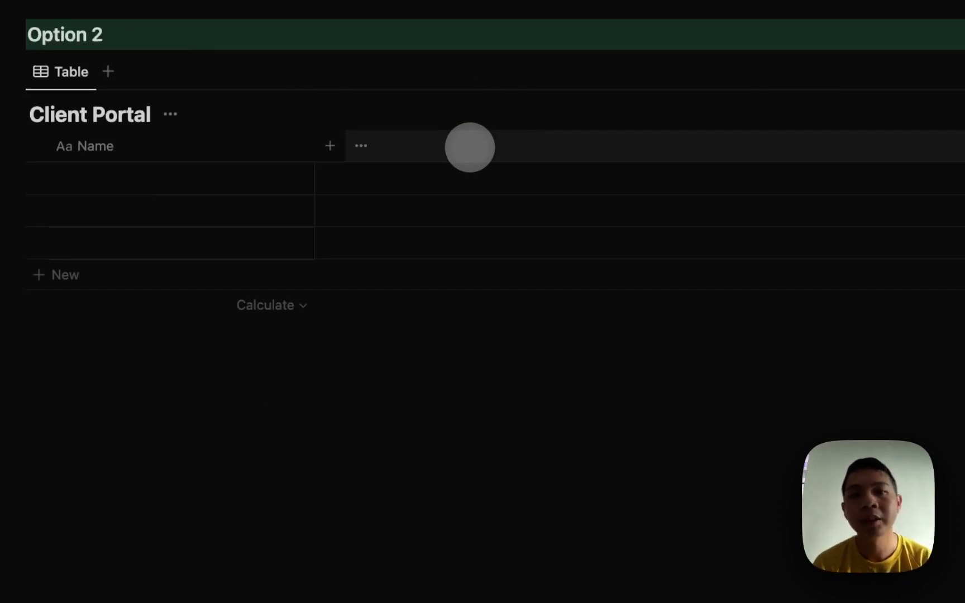
left_click(359, 228)
left_click_drag(359, 228, 474, 166)
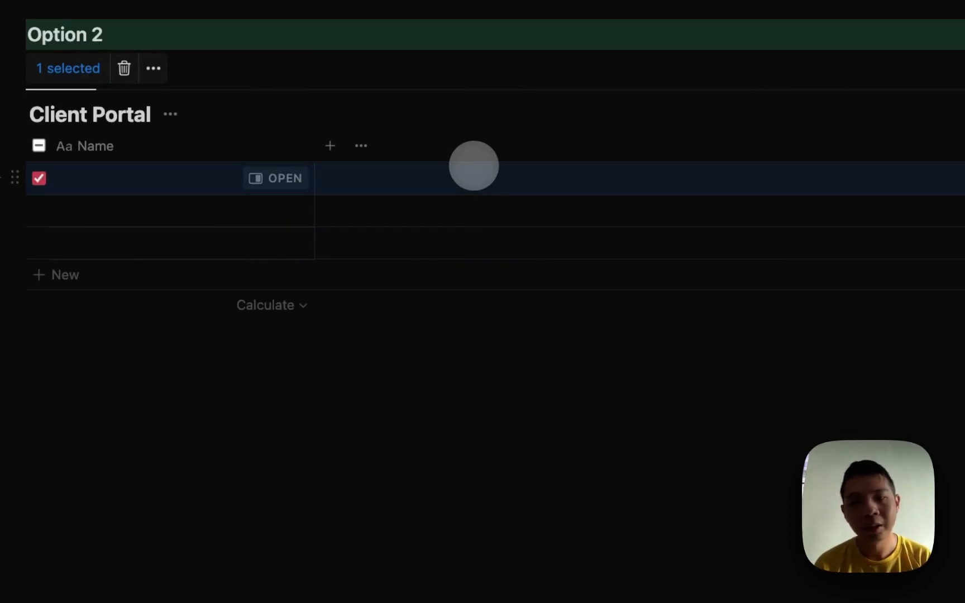
left_click(465, 342)
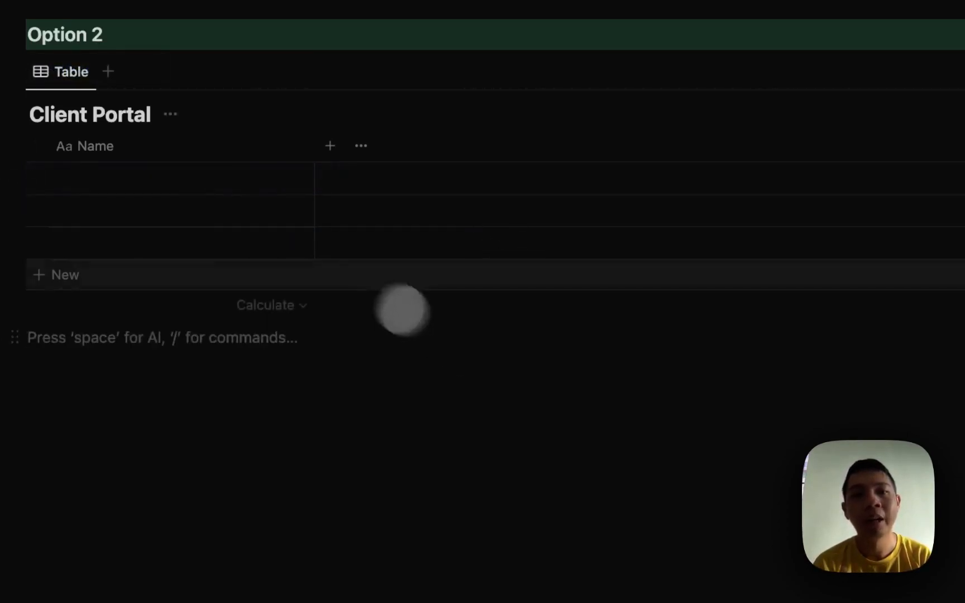
Step: Name the three rows of the Option 2 Client Portal table "Client A", "Client B" and "Client C"
left_click(224, 174)
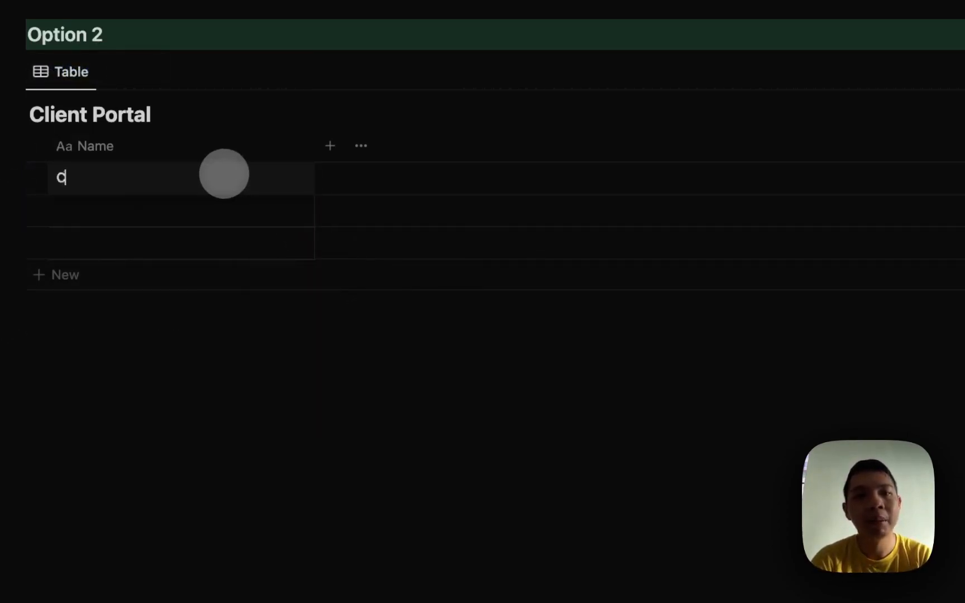
key("Return")
type("Client B")
key("Return")
type("Clie")
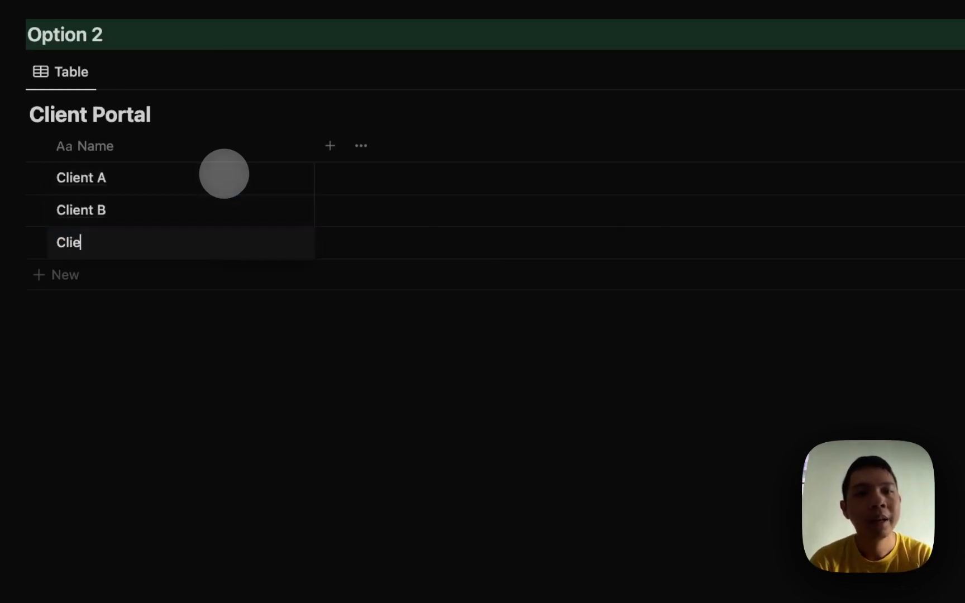
key("Escape")
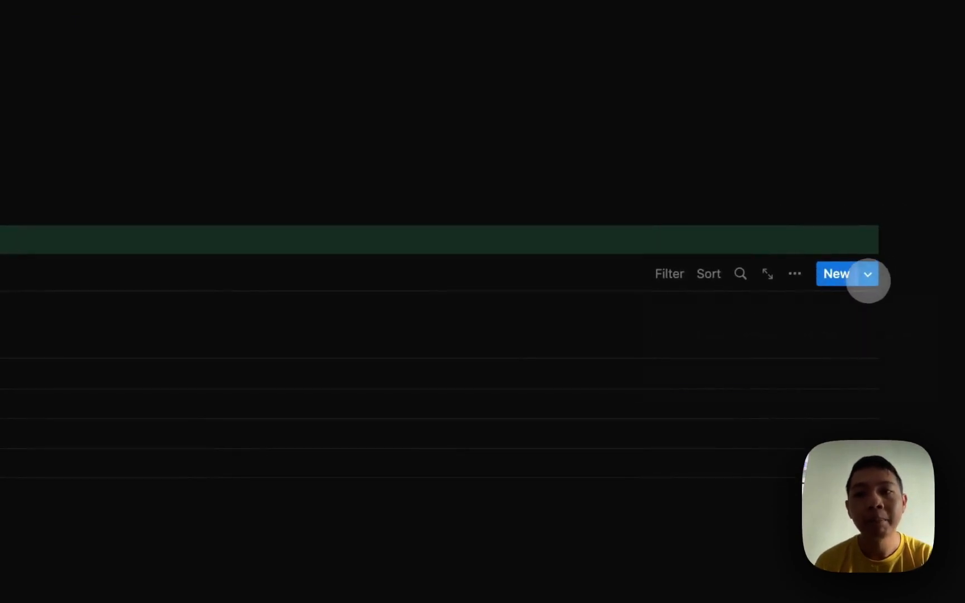
Step: Create a new template for the Client Portal database titled "Client Default"
left_click(868, 274)
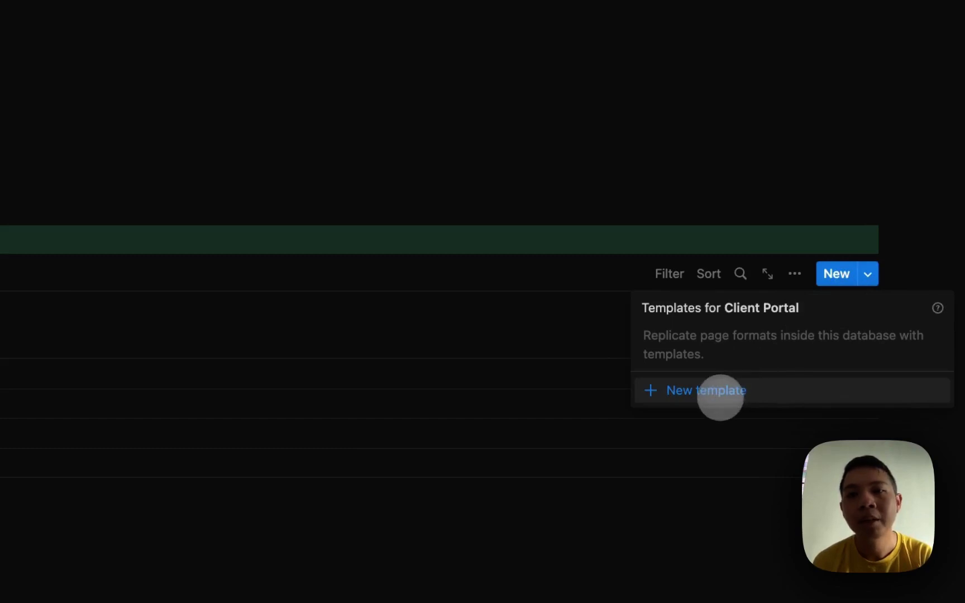
left_click(720, 394)
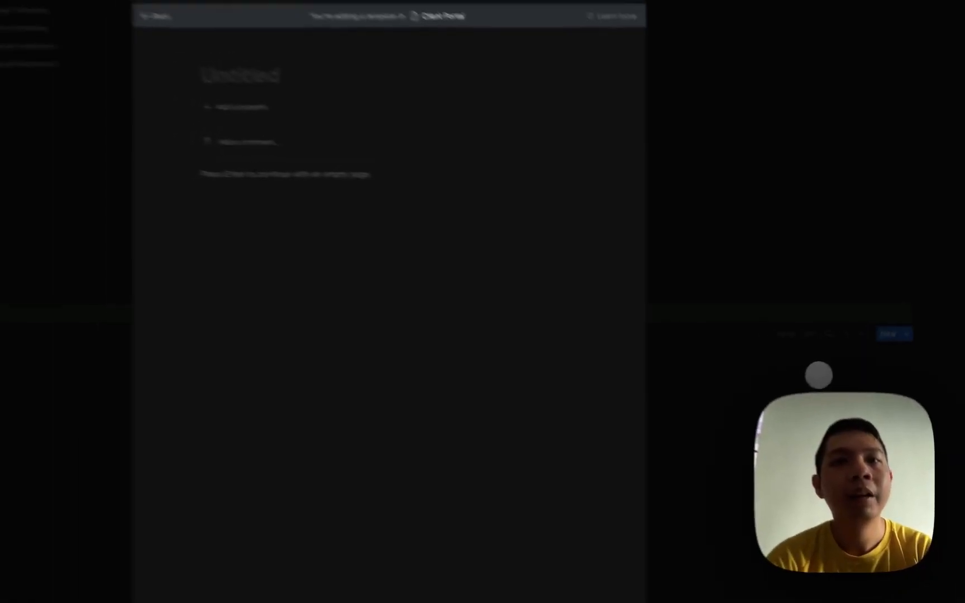
type("Client Default")
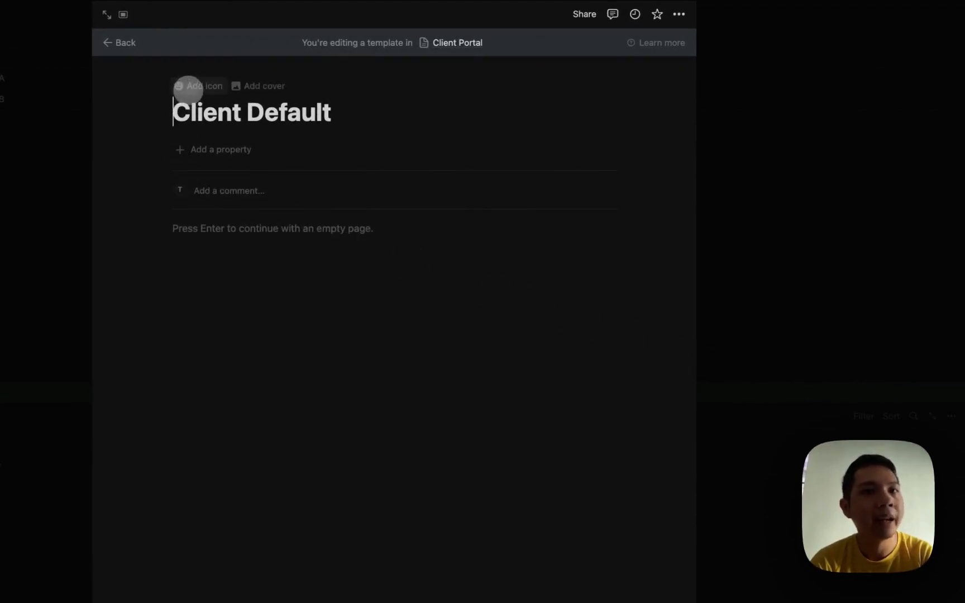
Step: Give the Client Default template a circled user icon found by searching the icons for "person"
left_click(188, 87)
left_click(121, 188)
type("person")
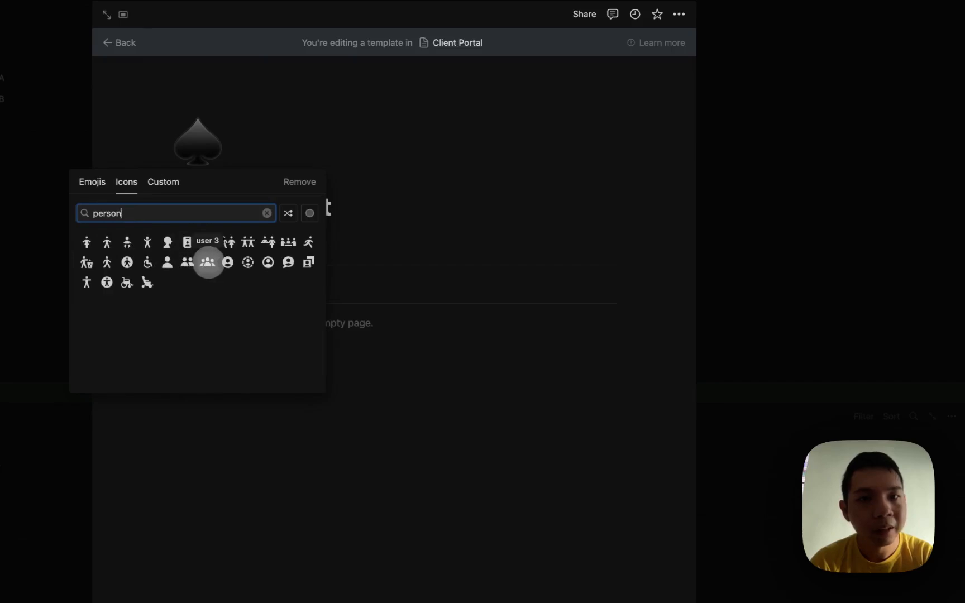
left_click(220, 262)
left_click(188, 284)
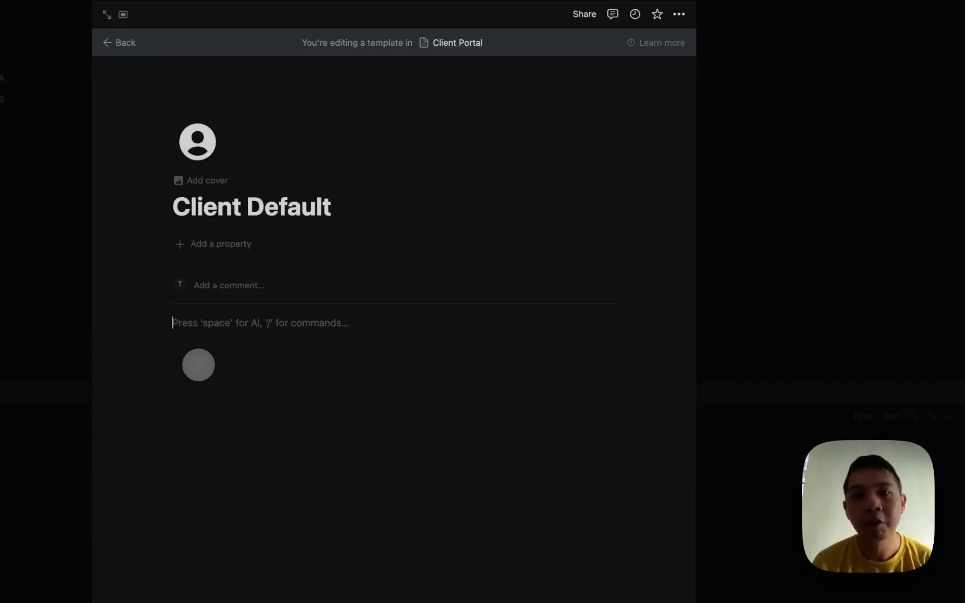
Step: Add a Heading 3 reading "Client's Background" to the template body and give it a green background
type("/")
key("BackSpace")
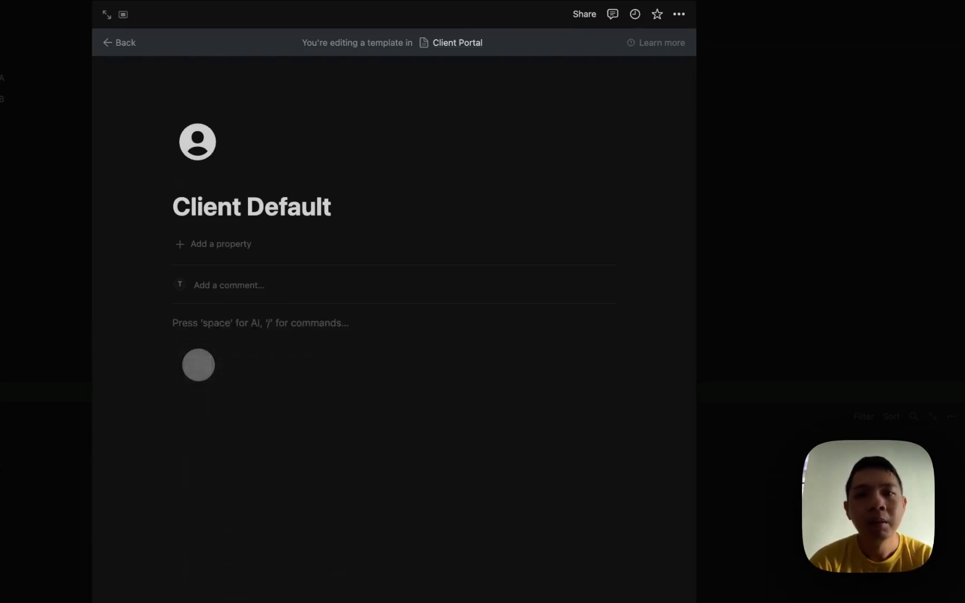
type("/h3")
key("Return")
type("Client's Backgr")
type("ound")
left_click(165, 332)
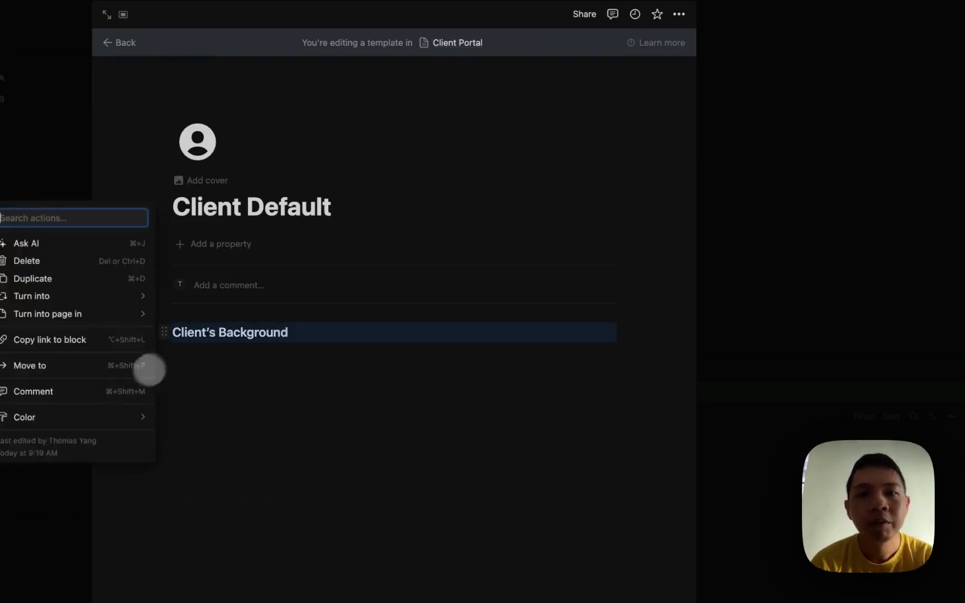
mouse_move(75, 413)
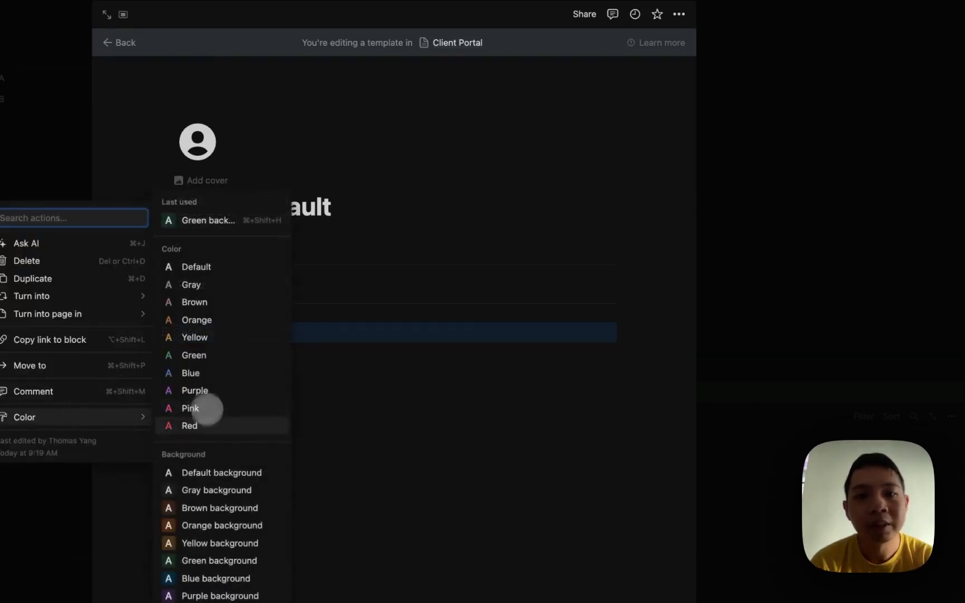
left_click(207, 560)
Step: Duplicate the Client's Background heading, leave blank lines between the two, and change the copy to "Client's Checklist"
key("super+d")
left_click(325, 338)
key("Return")
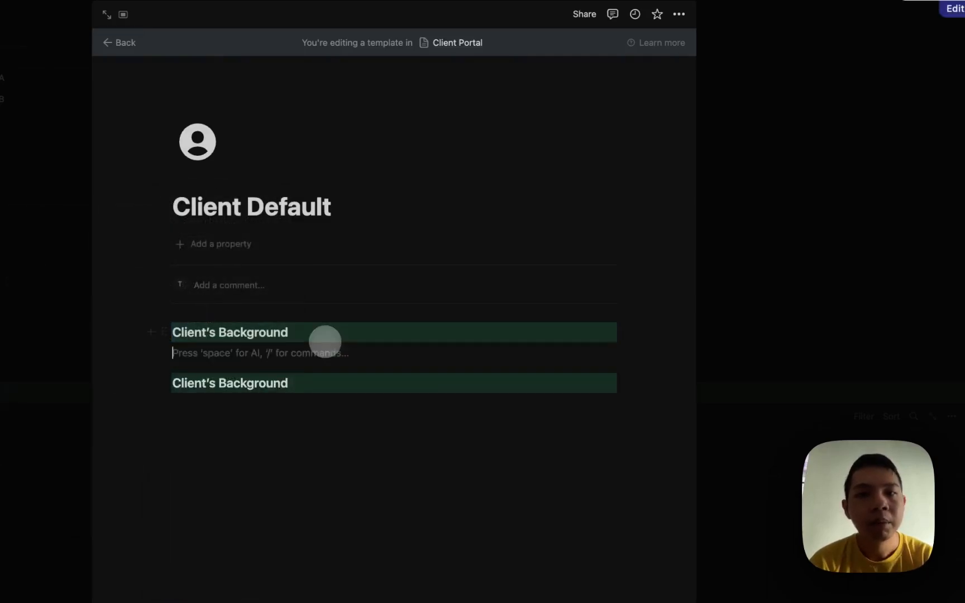
key("Return")
double_click(254, 398)
type("Checklist")
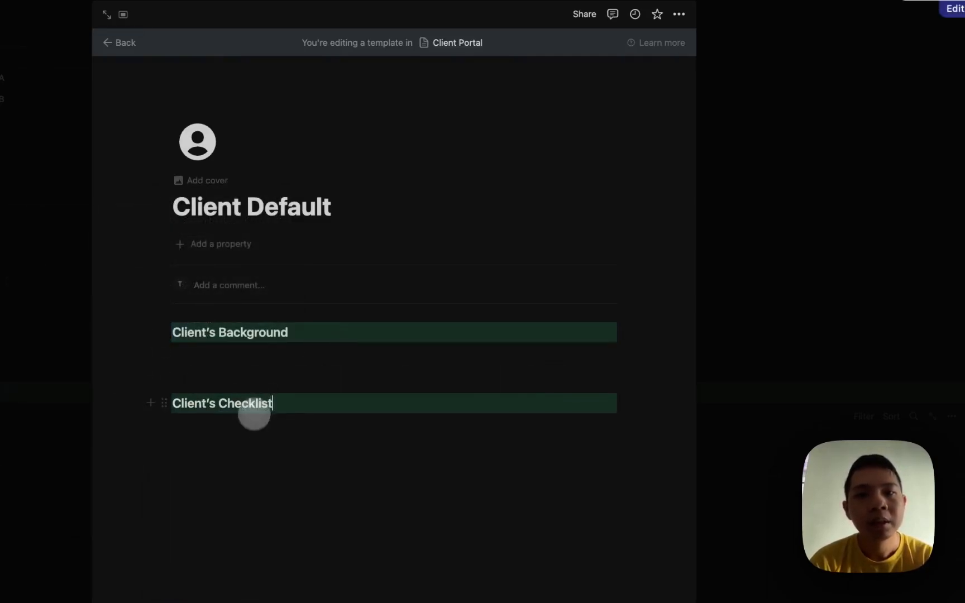
Step: Insert two empty to-do items beneath the Client's Checklist heading
key("Return")
type("/check")
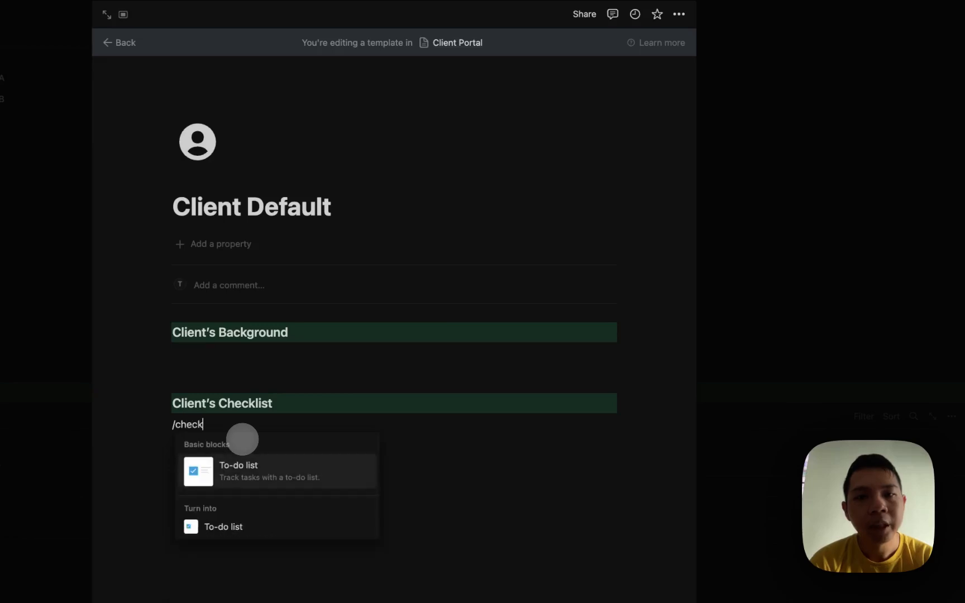
key("Return")
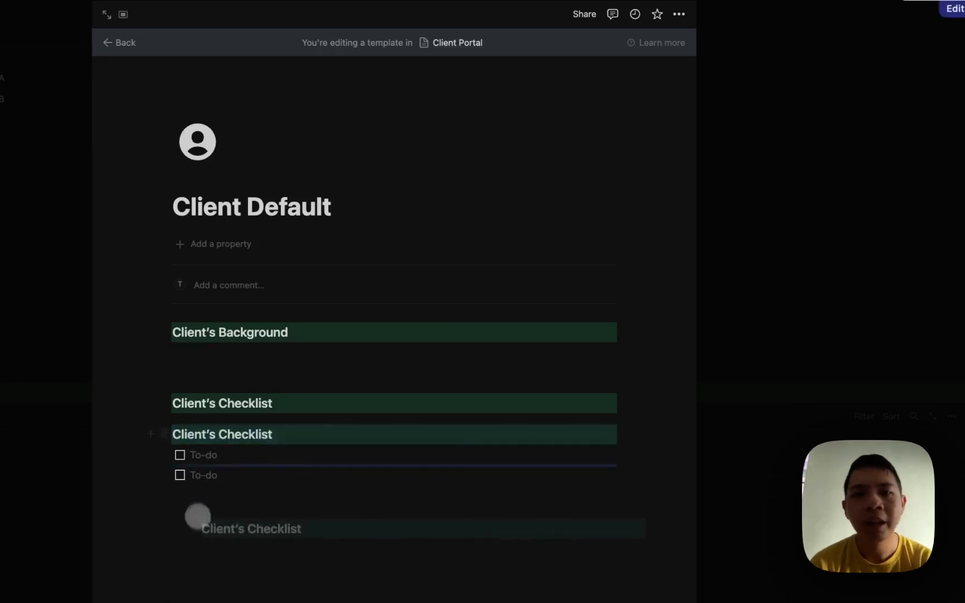
Step: Place a copy of the checklist heading below the to-dos, rename it "Client's Calendar", and insert a calendar view using a new database under it
left_click_drag(198, 518, 196, 525)
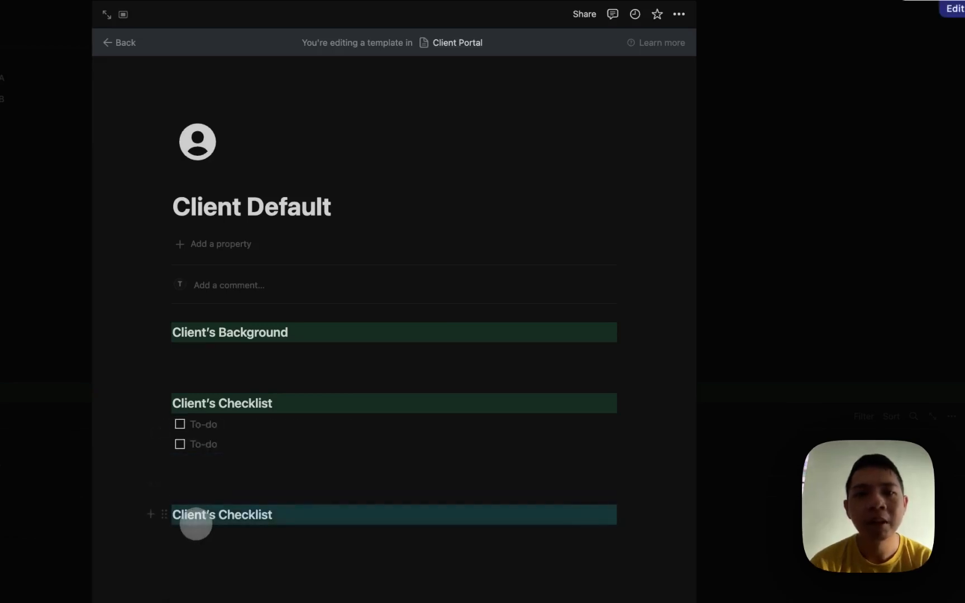
type("Calendar")
key("Return")
type("/")
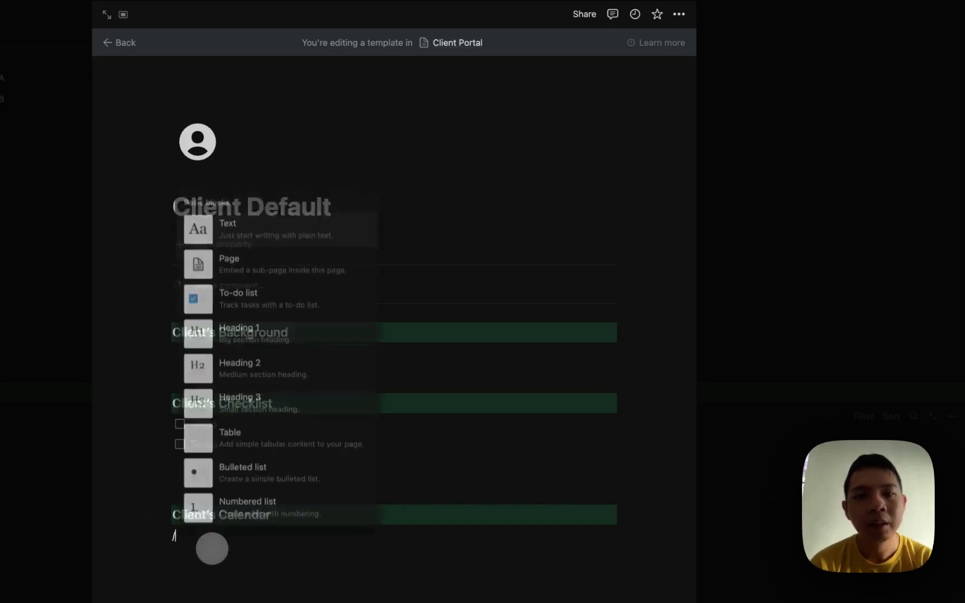
type("calendar")
key("Return")
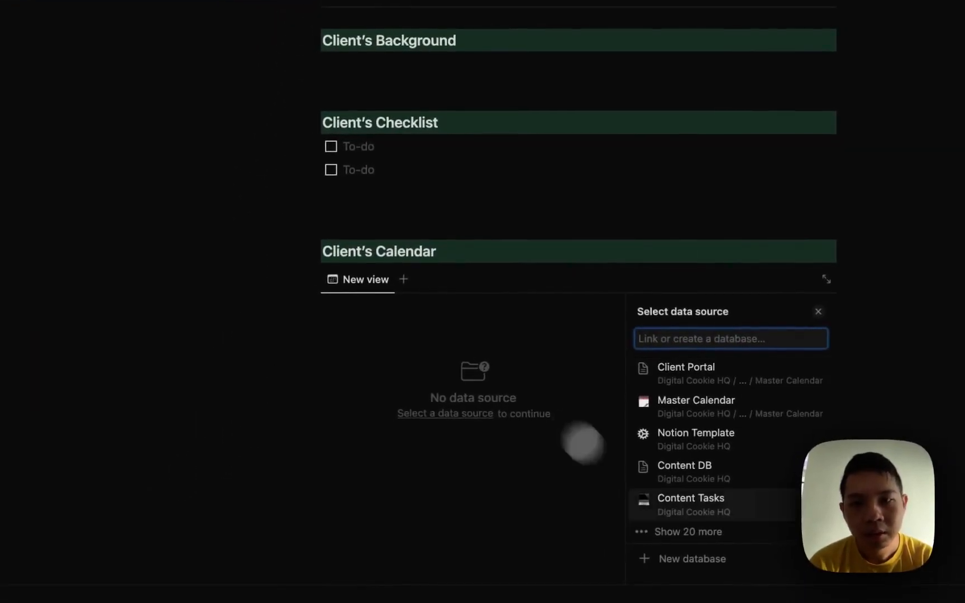
left_click(670, 557)
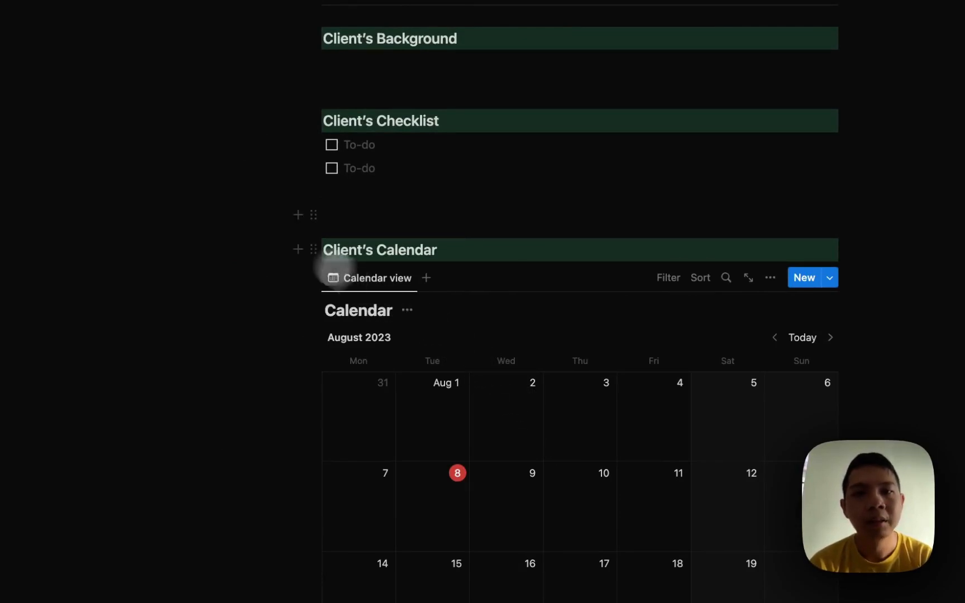
left_click(241, 207)
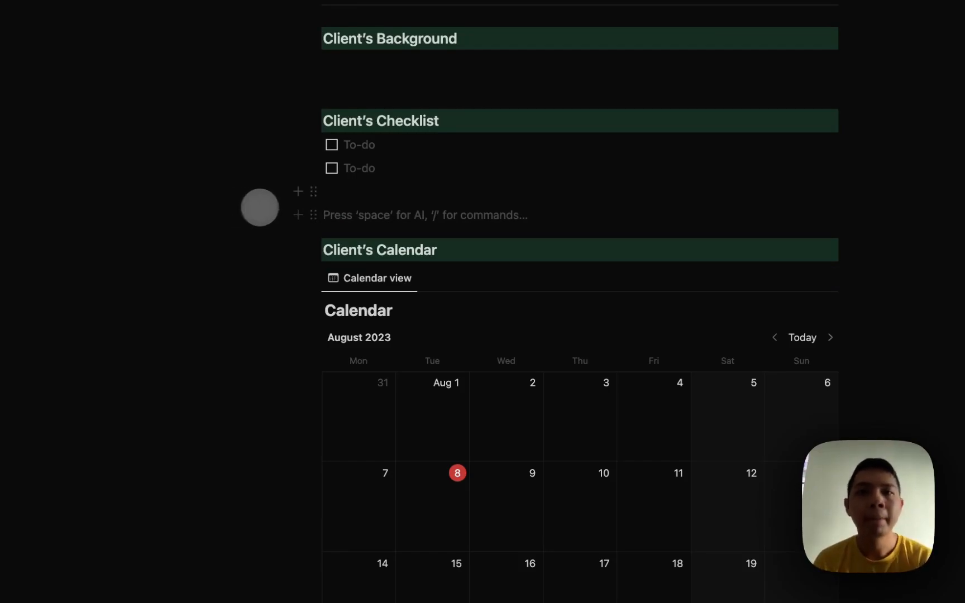
left_click(273, 208)
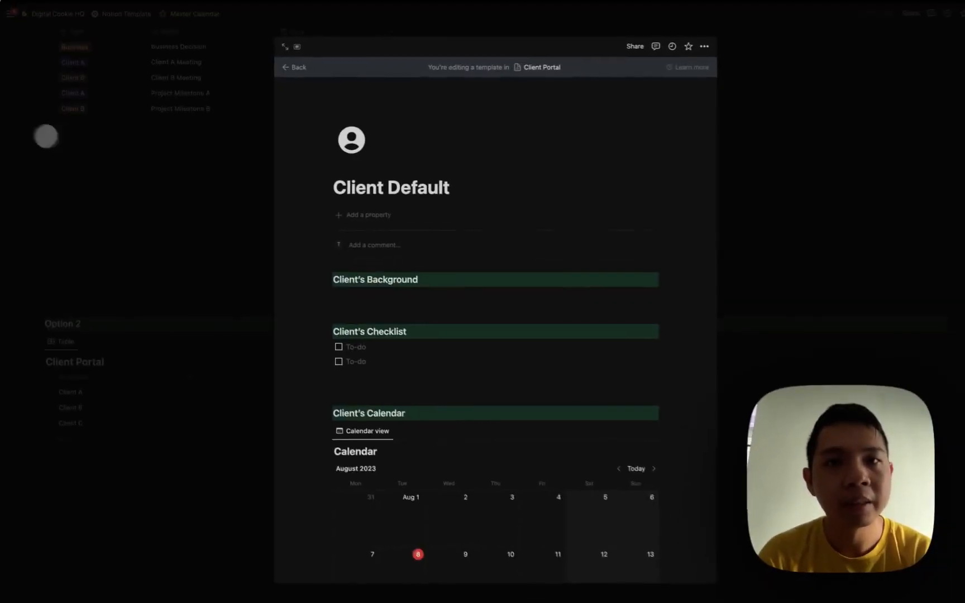
Step: Close the template editor and set "Client Default" as the default template for all views in Client Portal
left_click(739, 274)
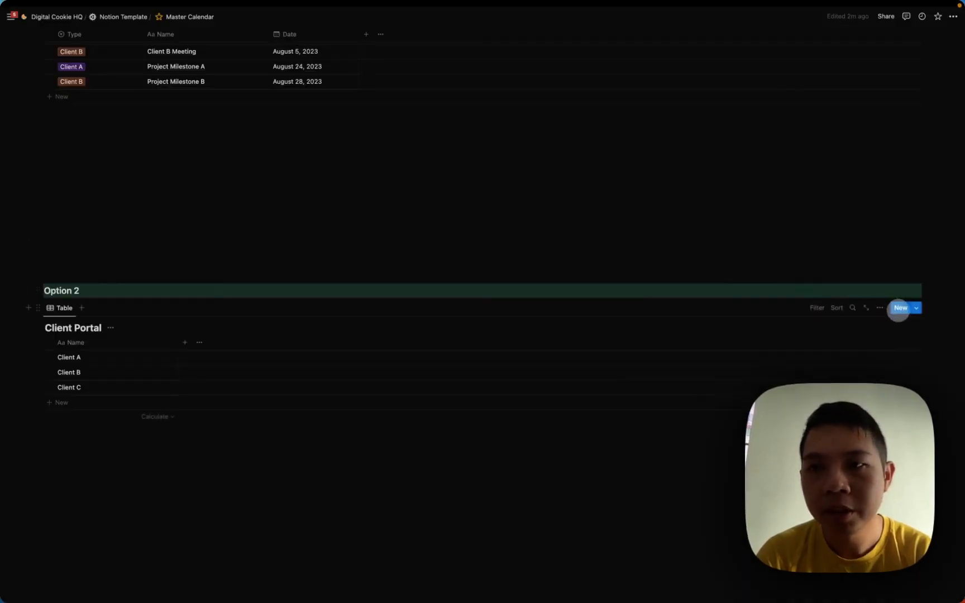
left_click(950, 339)
left_click(889, 327)
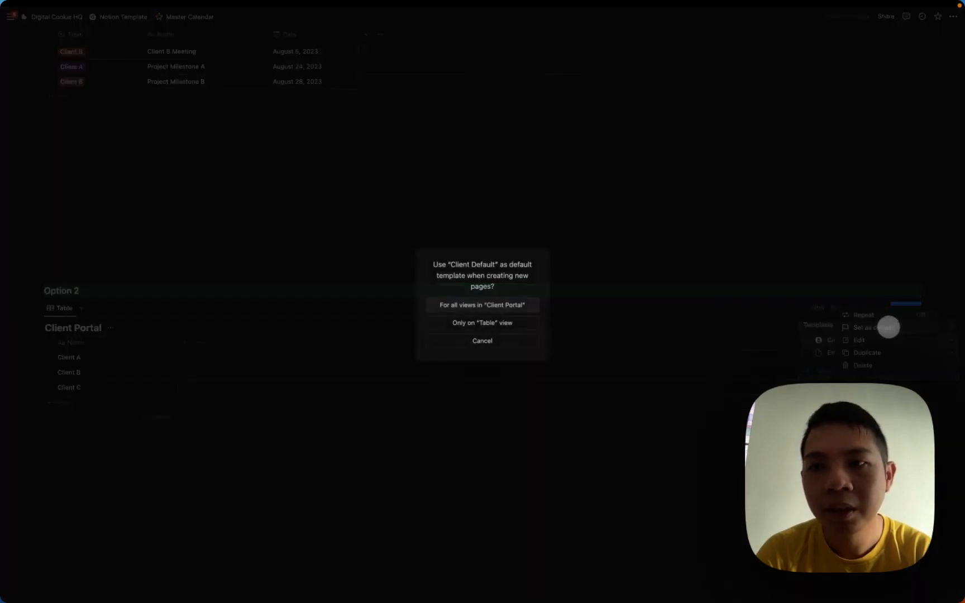
left_click(454, 305)
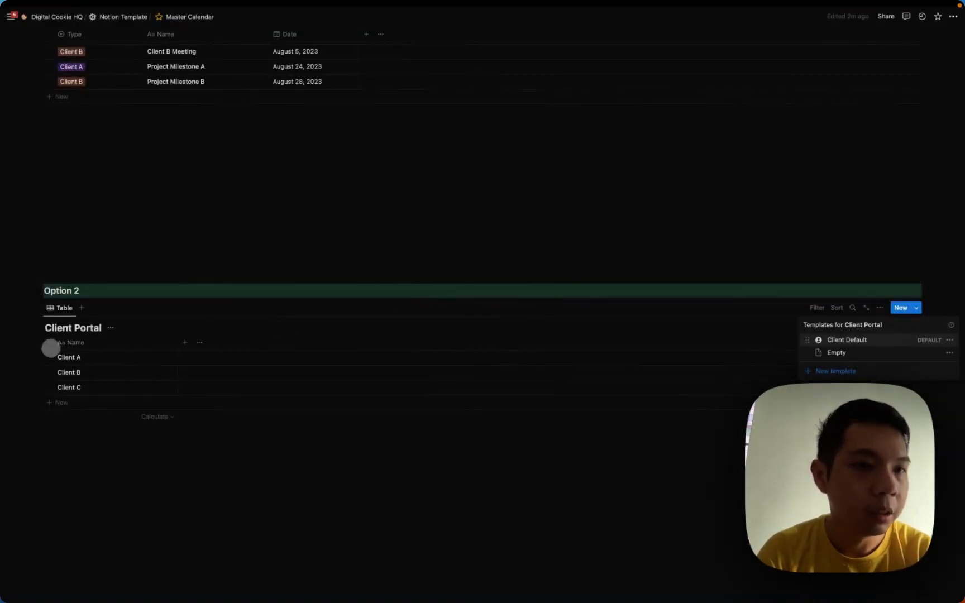
Step: Replace the existing Client Portal rows with a new entry from the default template, name it "Client A", and open its page
left_click(51, 348)
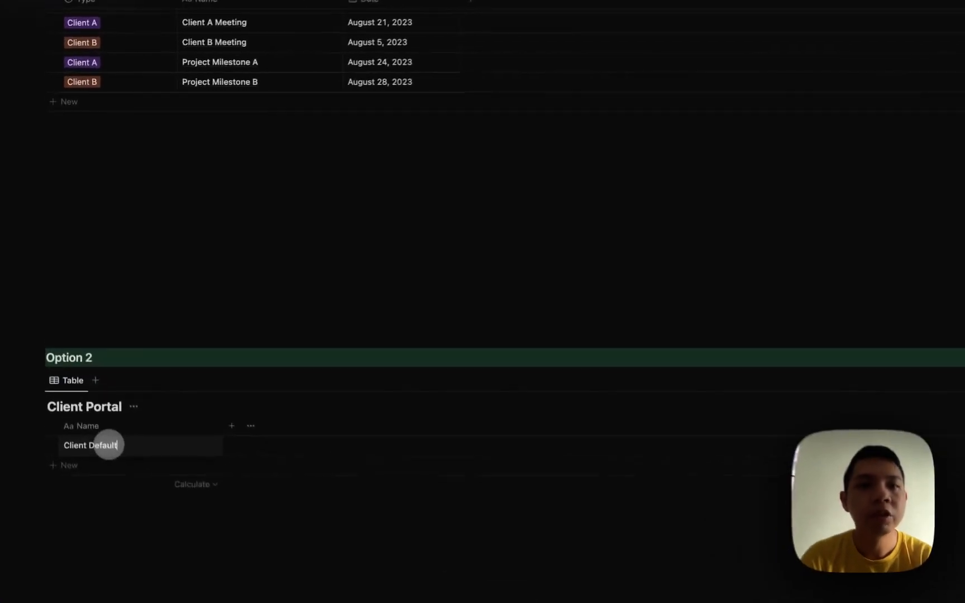
key("super+a")
type("C")
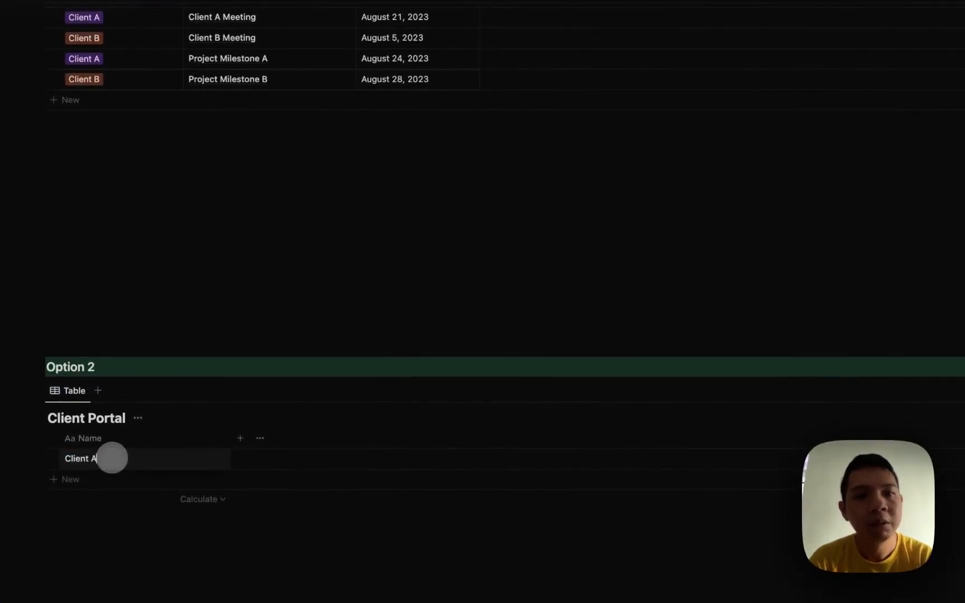
key("Return")
left_click(198, 459)
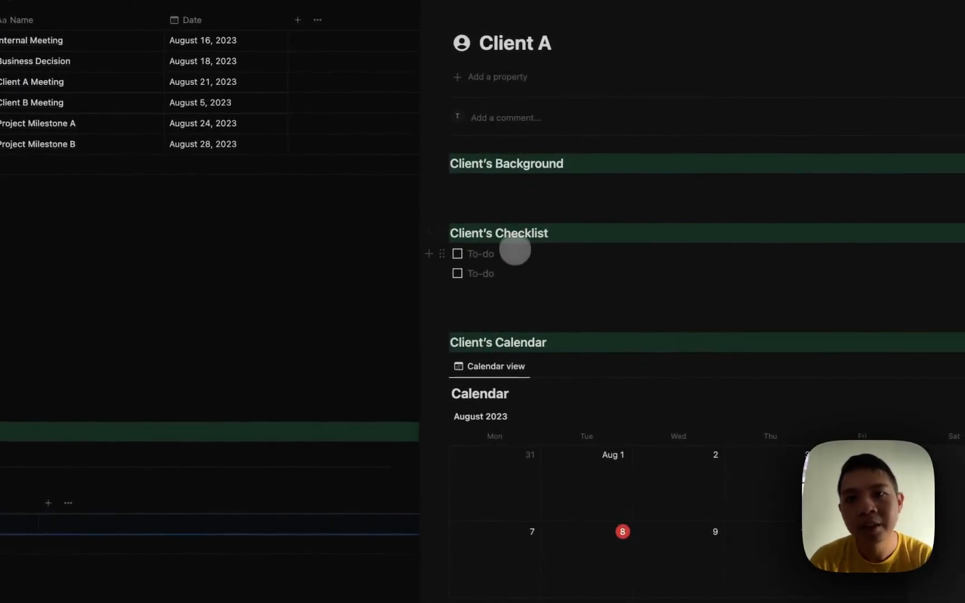
Step: Add an entry titled "Meeting with client" on August 8, 2023 to Client A's calendar and close it
scroll(515, 274, "down", 3)
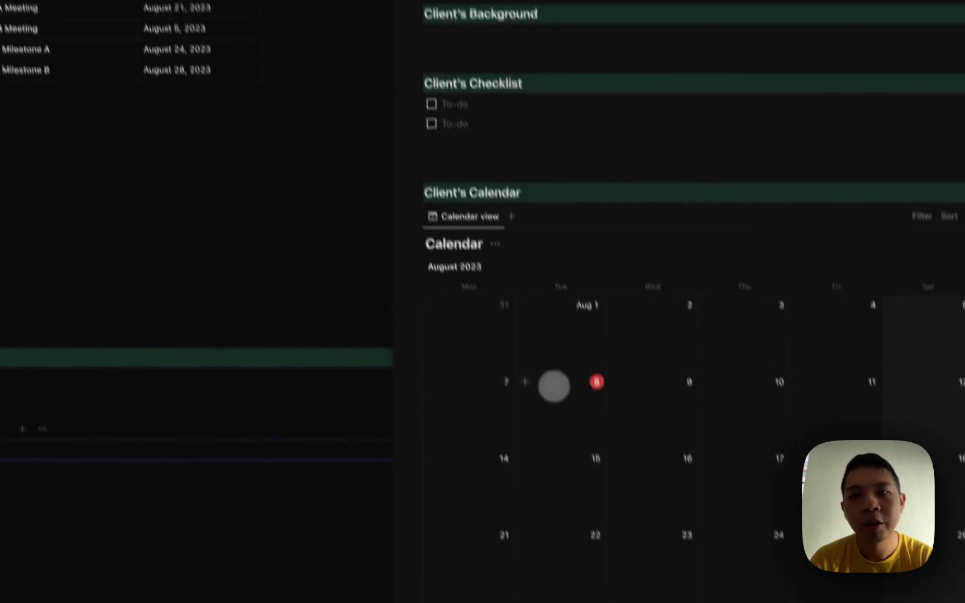
left_click(526, 383)
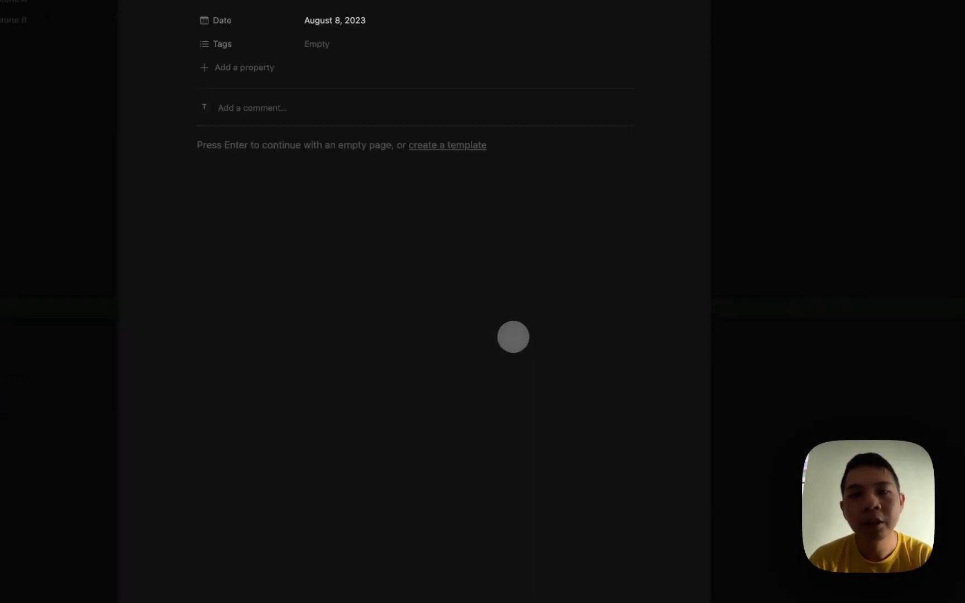
type("Meeting with client")
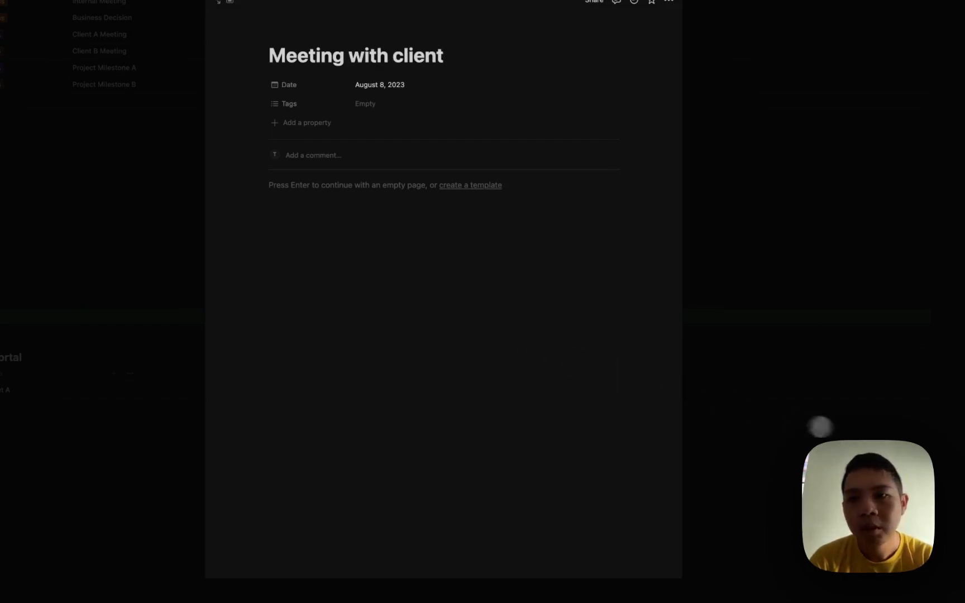
left_click(819, 427)
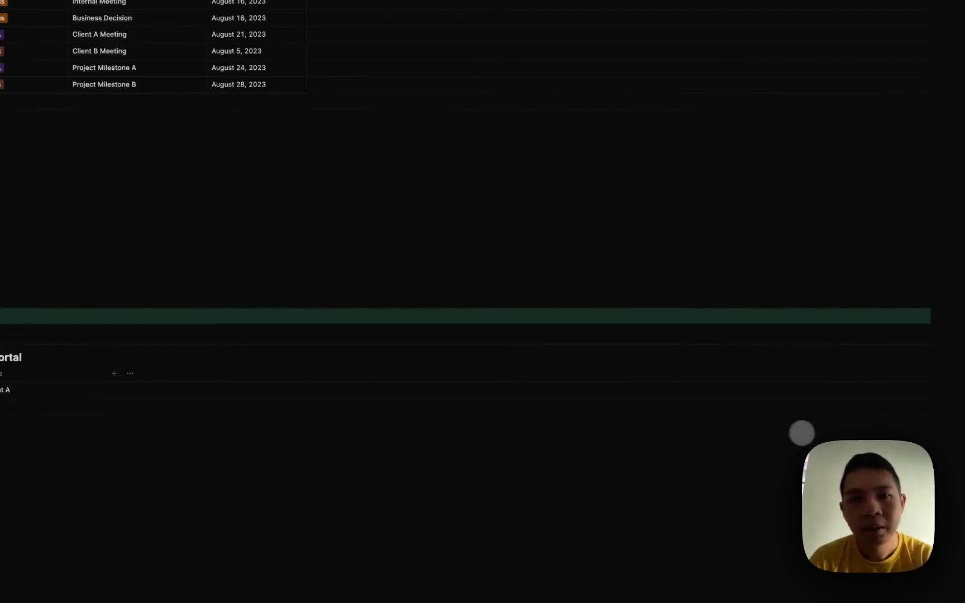
Step: Reopen the Client A page and add an entry titled "Appointment" on August 16, 2023 to its calendar
left_click(166, 398)
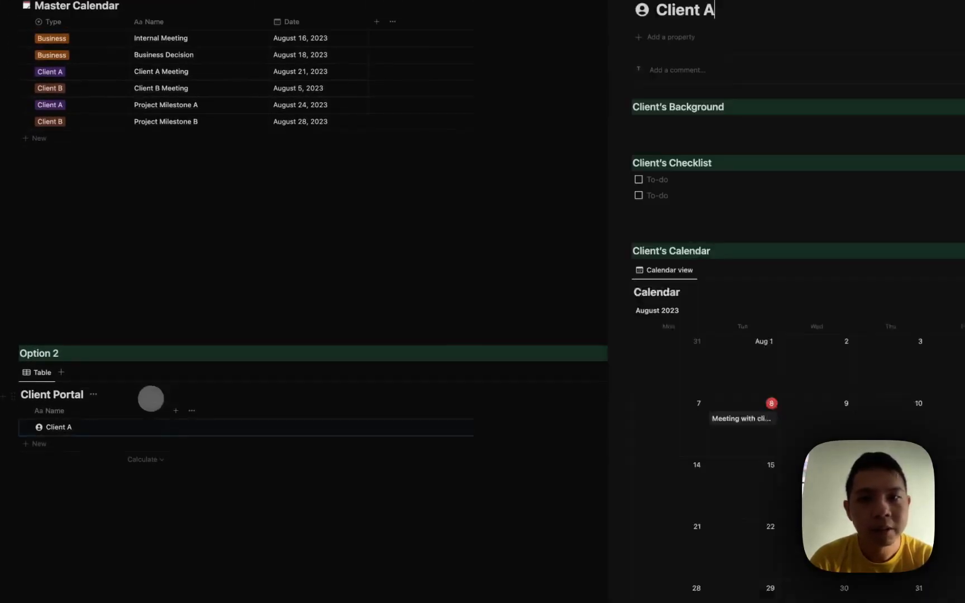
scroll(504, 324, "down", 3)
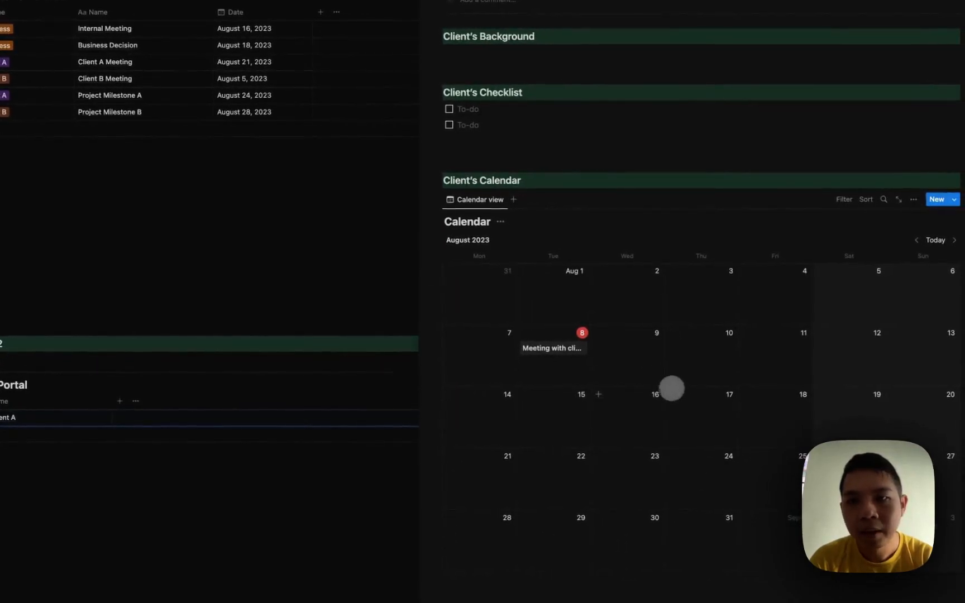
left_click(599, 396)
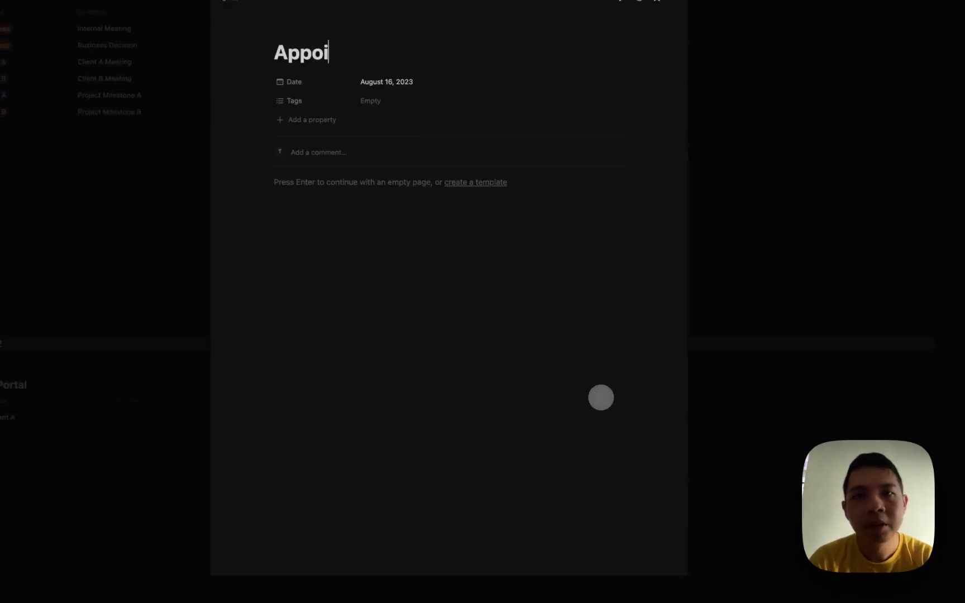
key("Escape")
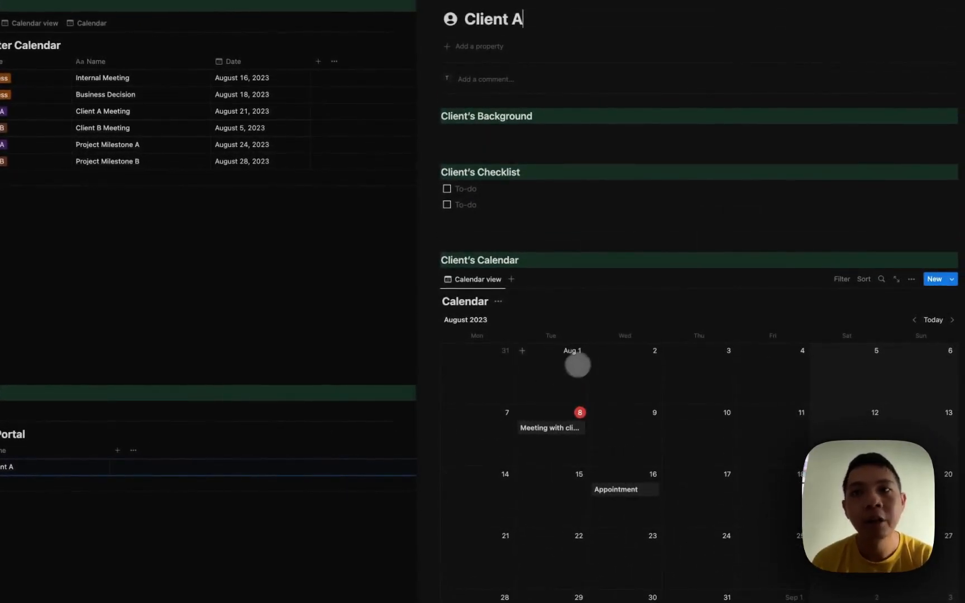
Step: Look up the guest account in Client A's sharing options and set its permission to Can comment
left_click(877, 18)
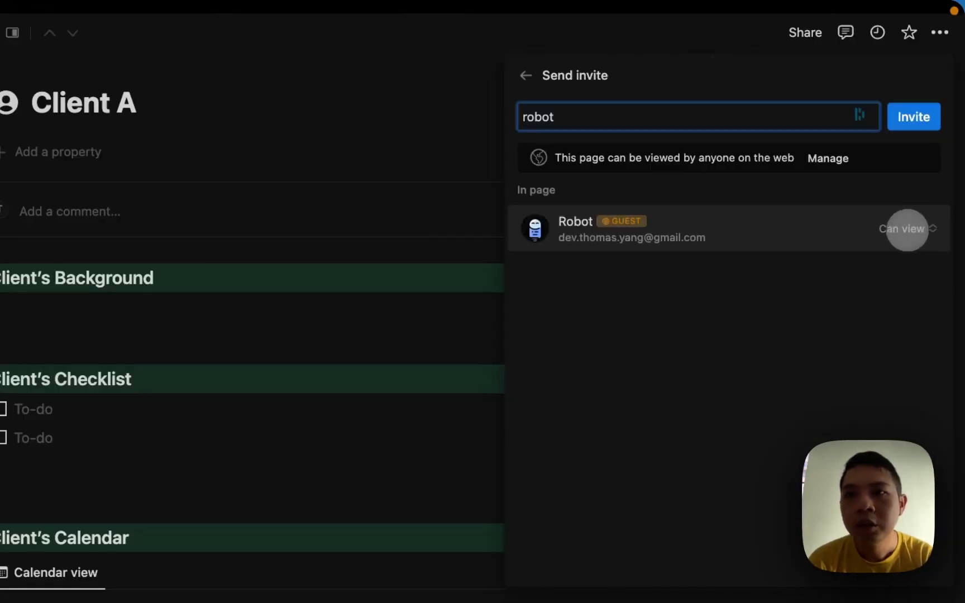
left_click(905, 228)
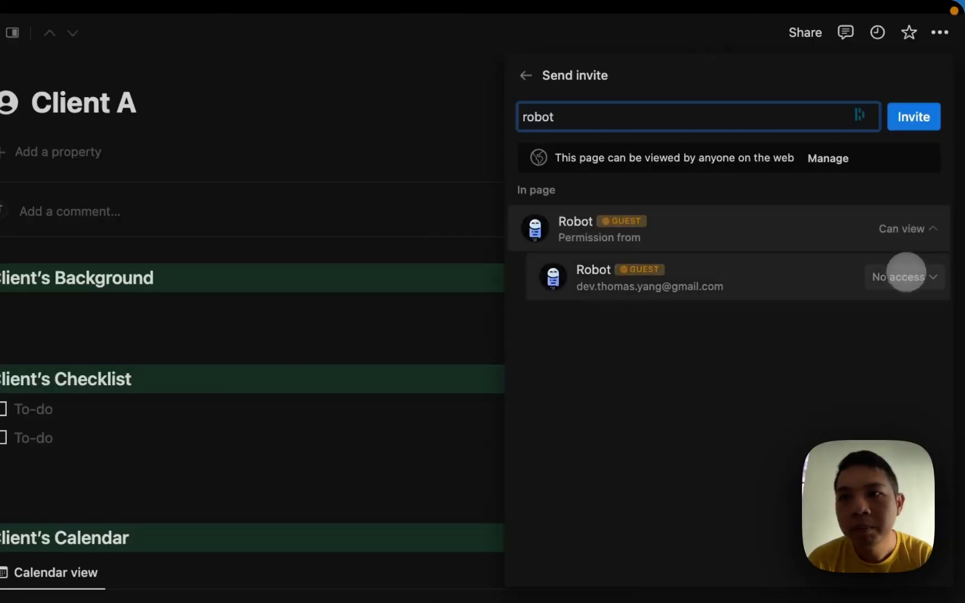
left_click(906, 274)
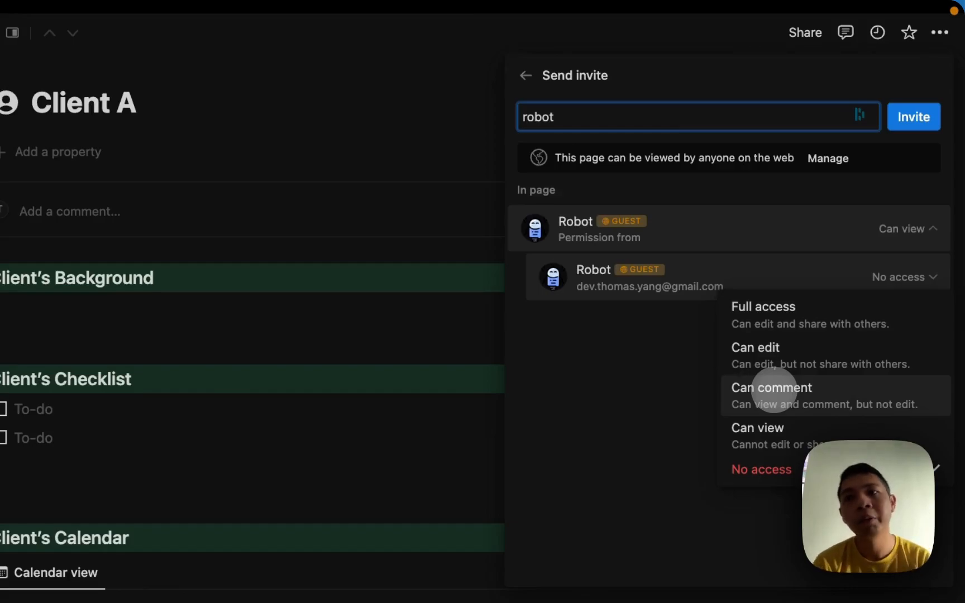
left_click(774, 389)
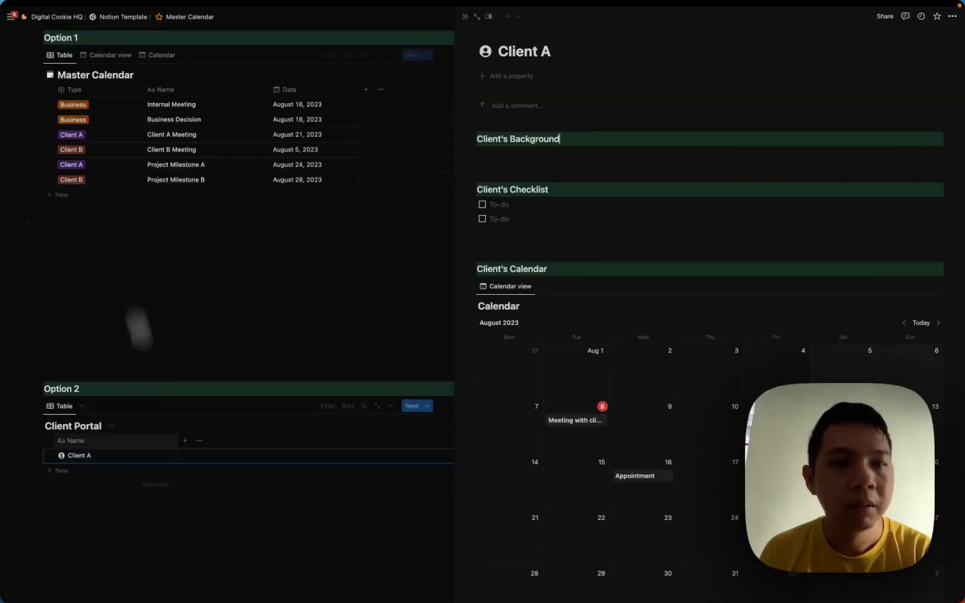
Step: Add a second Client Portal entry from the default template, name it "Client B", and open its page
left_click(84, 472)
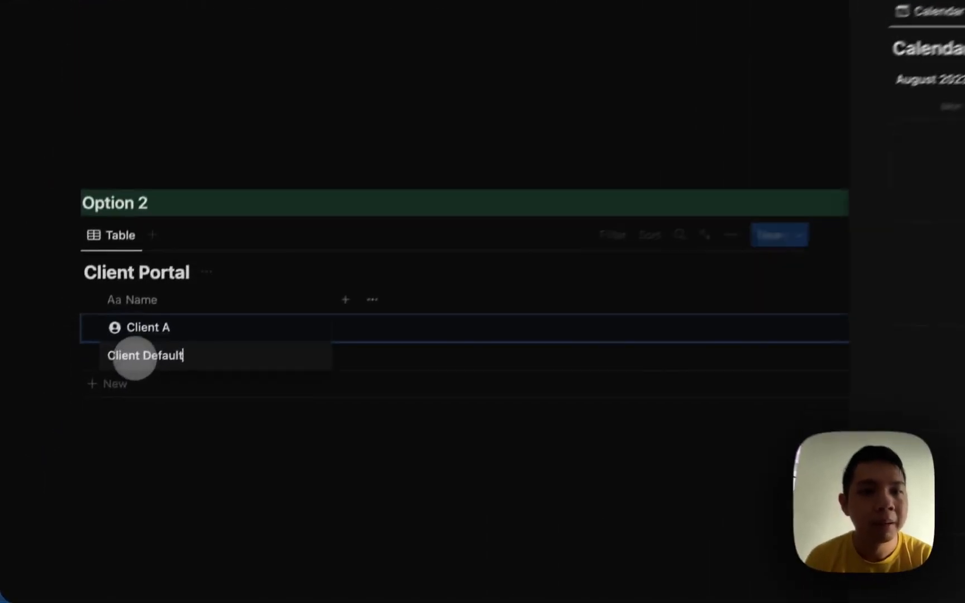
key("BackSpace")
key("BackSpace")
key("BackSpace")
key("BackSpace")
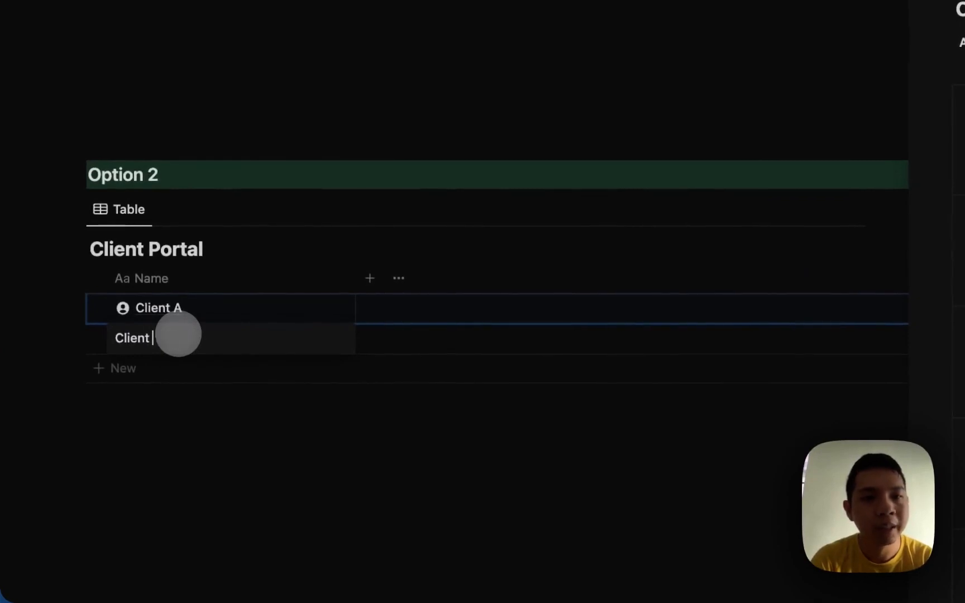
type("B")
key("Escape")
left_click(305, 339)
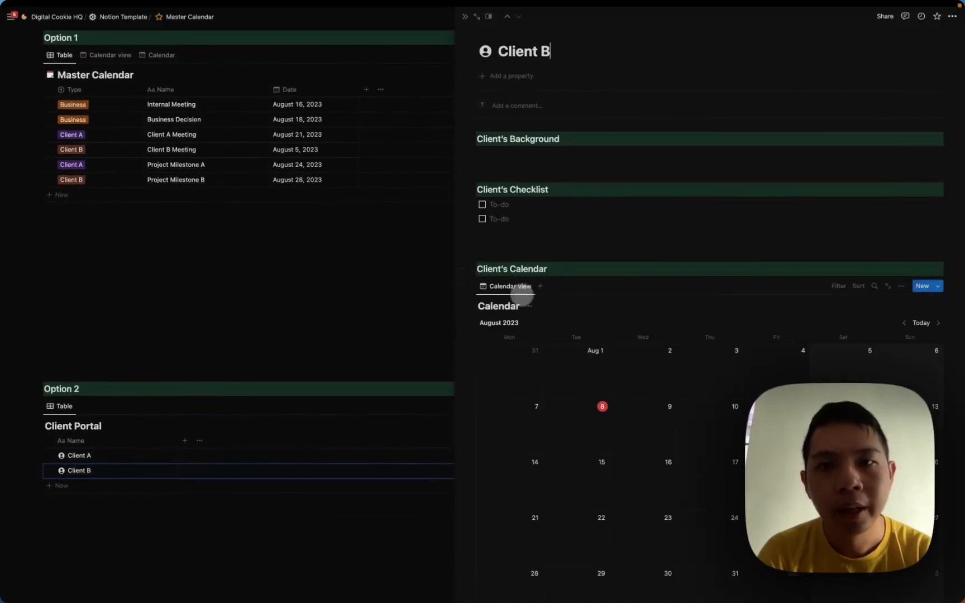
Step: Switch to the guest's view of the Client A page and open the August 8 meeting entry in its calendar
mouse_move(12, 17)
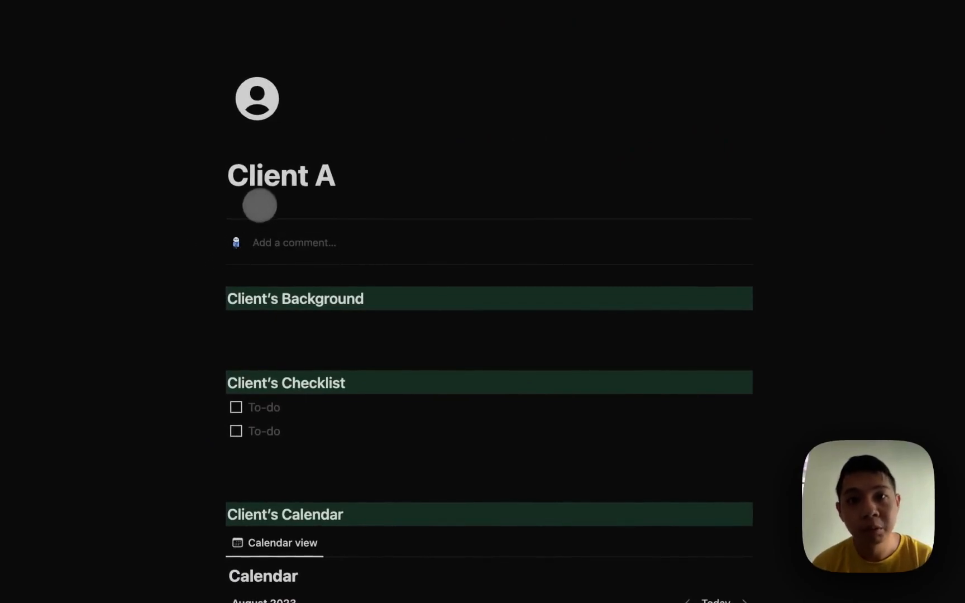
scroll(317, 218, "down", 1)
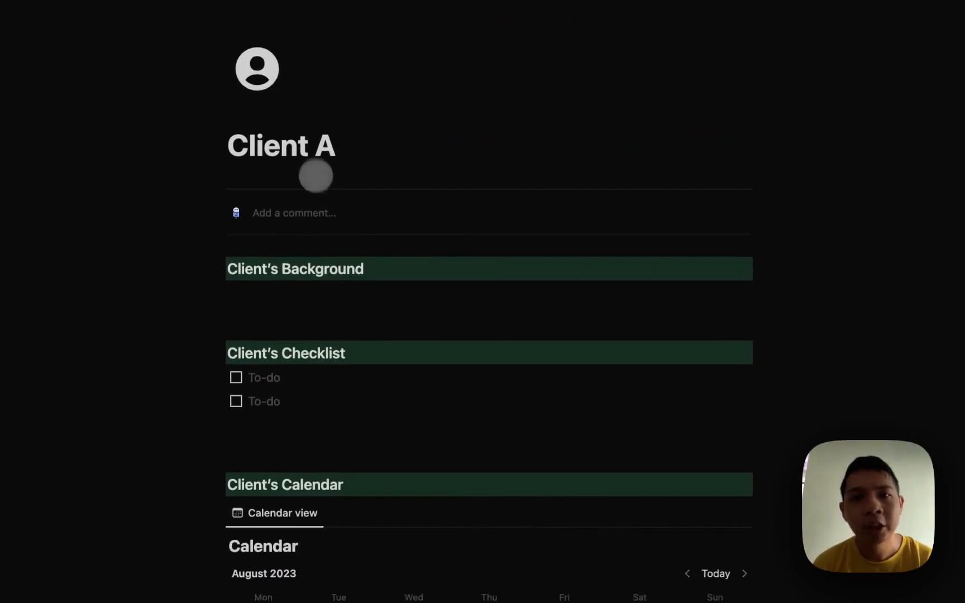
scroll(265, 293, "down", 4)
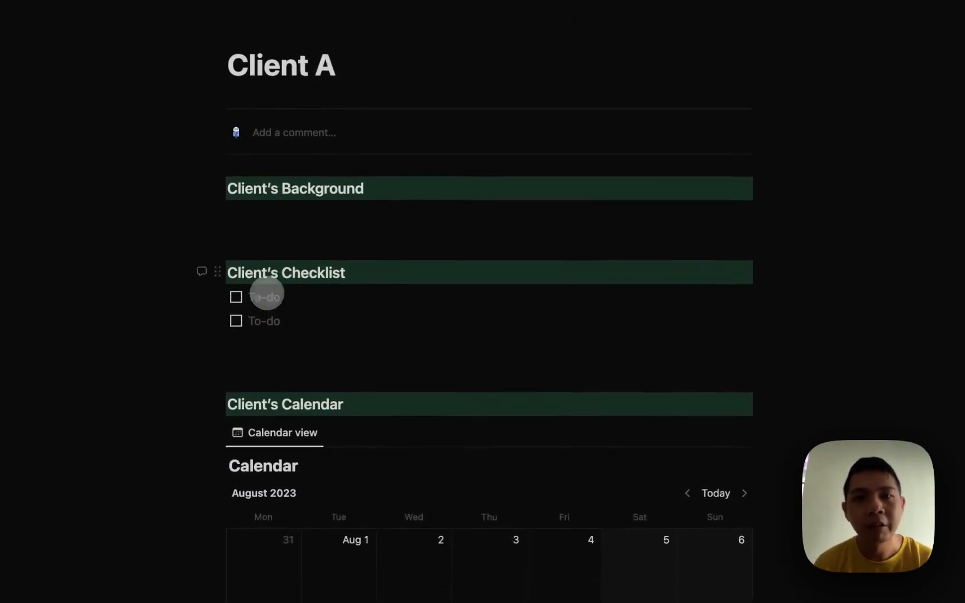
scroll(278, 312, "down", 2)
left_click(324, 528)
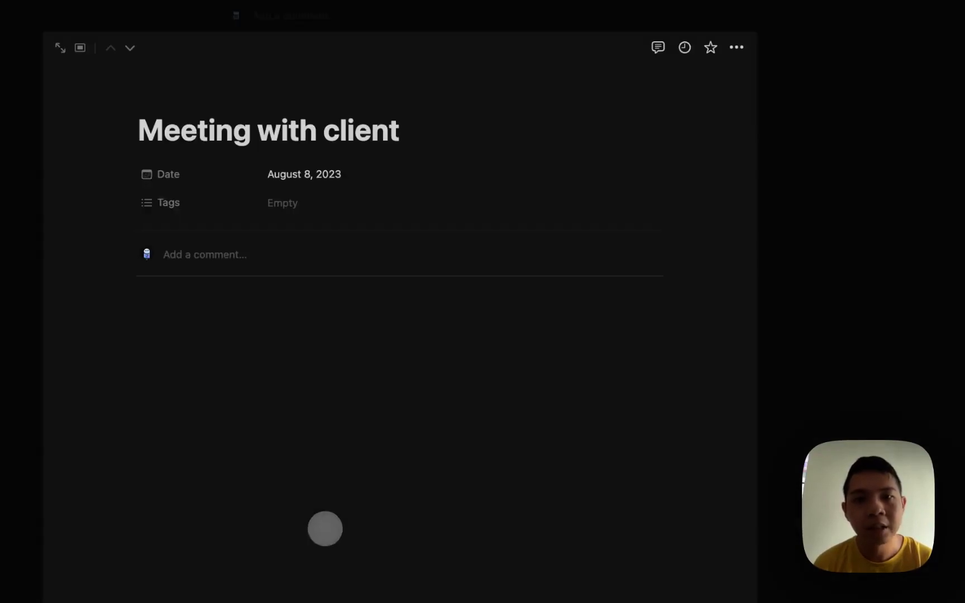
Step: Post the comment "hi can you prepare x y z?" on the meeting as the guest, and reopen the entry from the owner's account
left_click(171, 254)
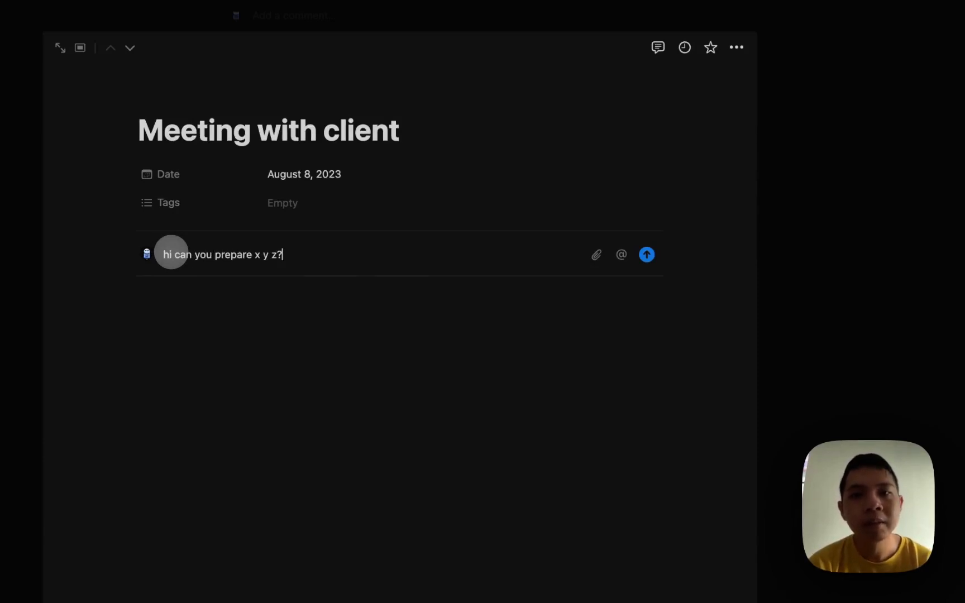
type("hi can you prepare x y z?")
key("Return")
left_click(25, 261)
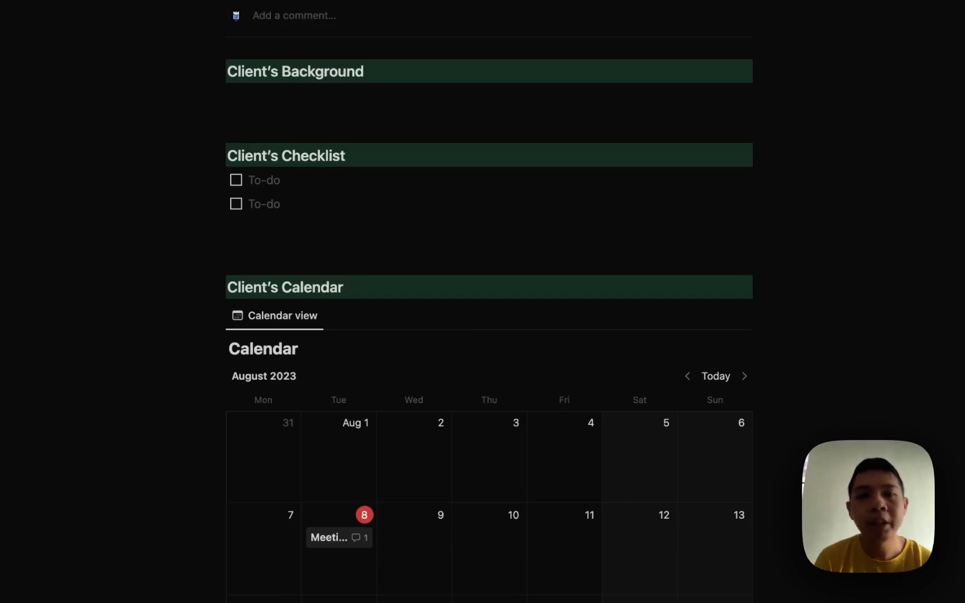
left_click(335, 537)
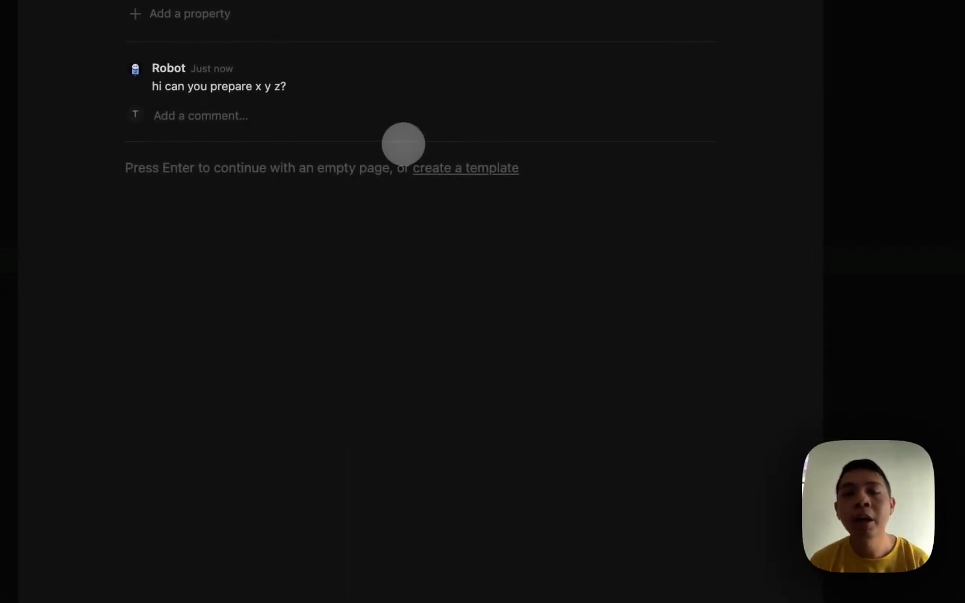